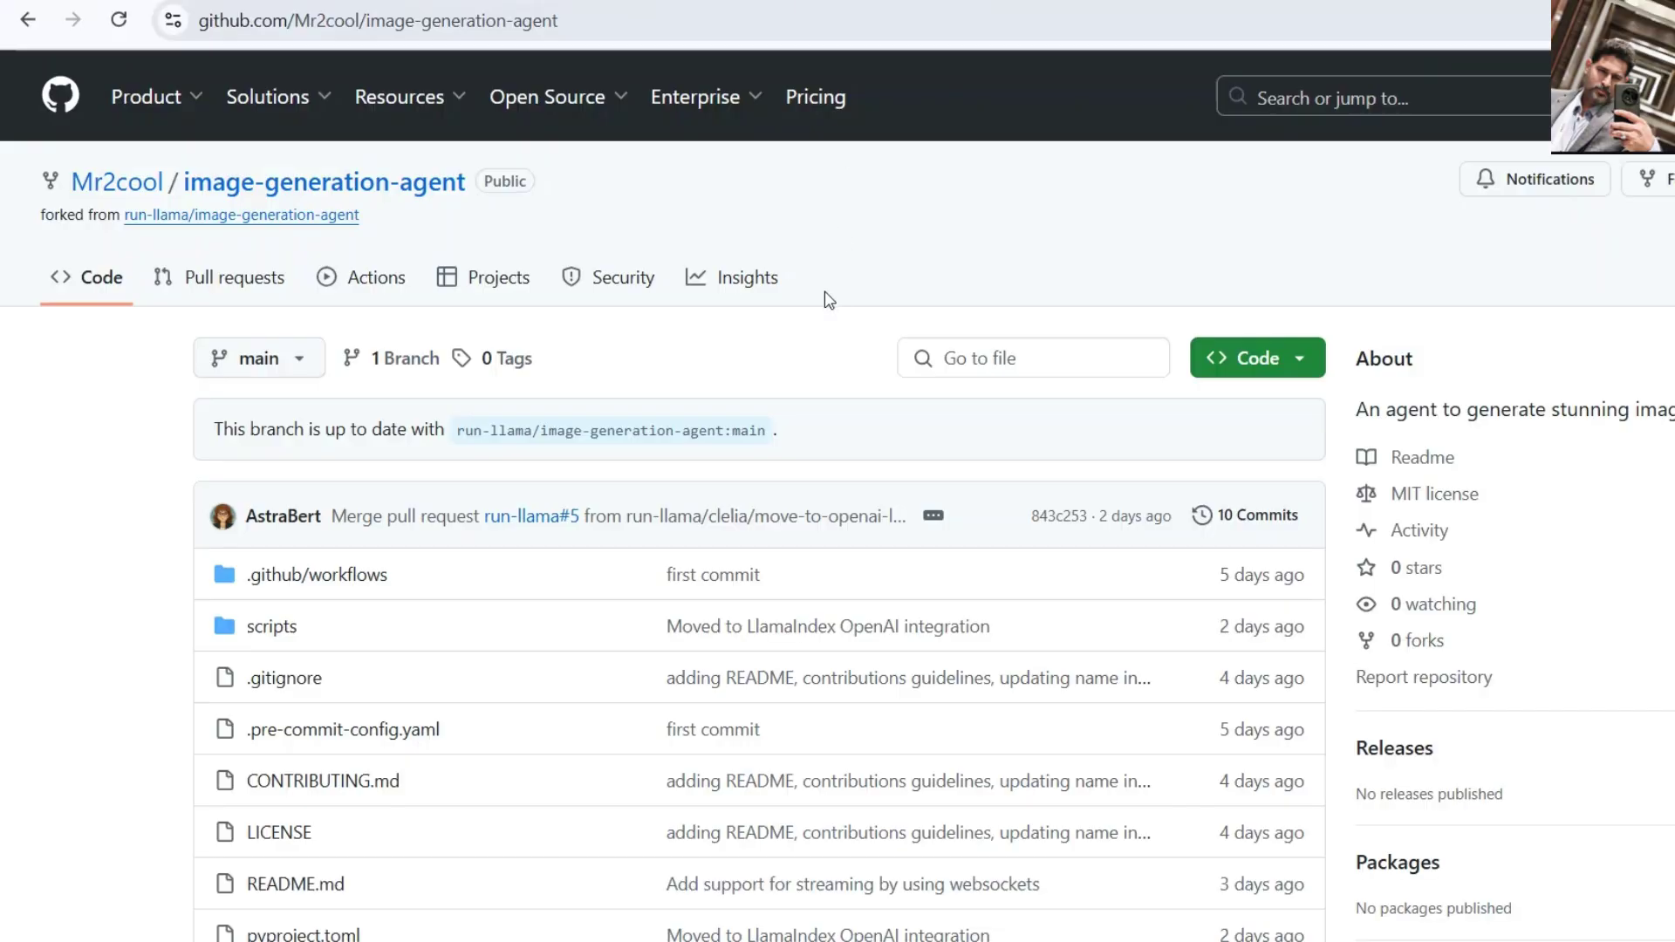
Review the installation, setup and launch instructions in the image-generation-agent repository's README
scroll(828, 299, down, 15)
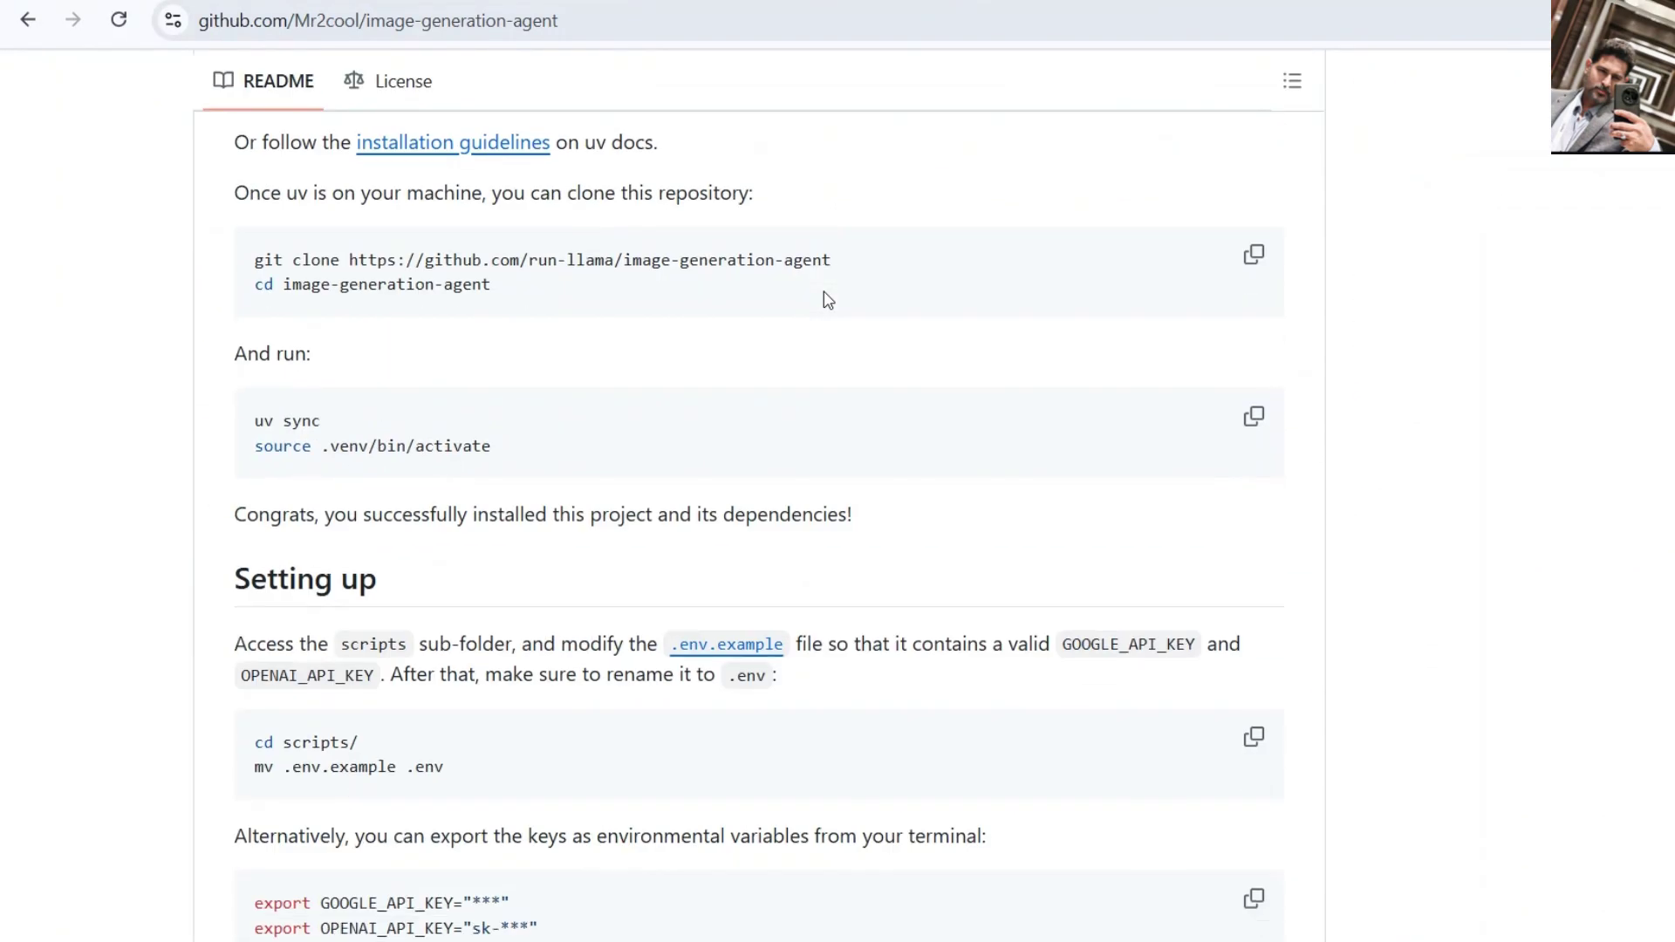
scroll(828, 299, down, 3)
scroll(828, 300, down, 2)
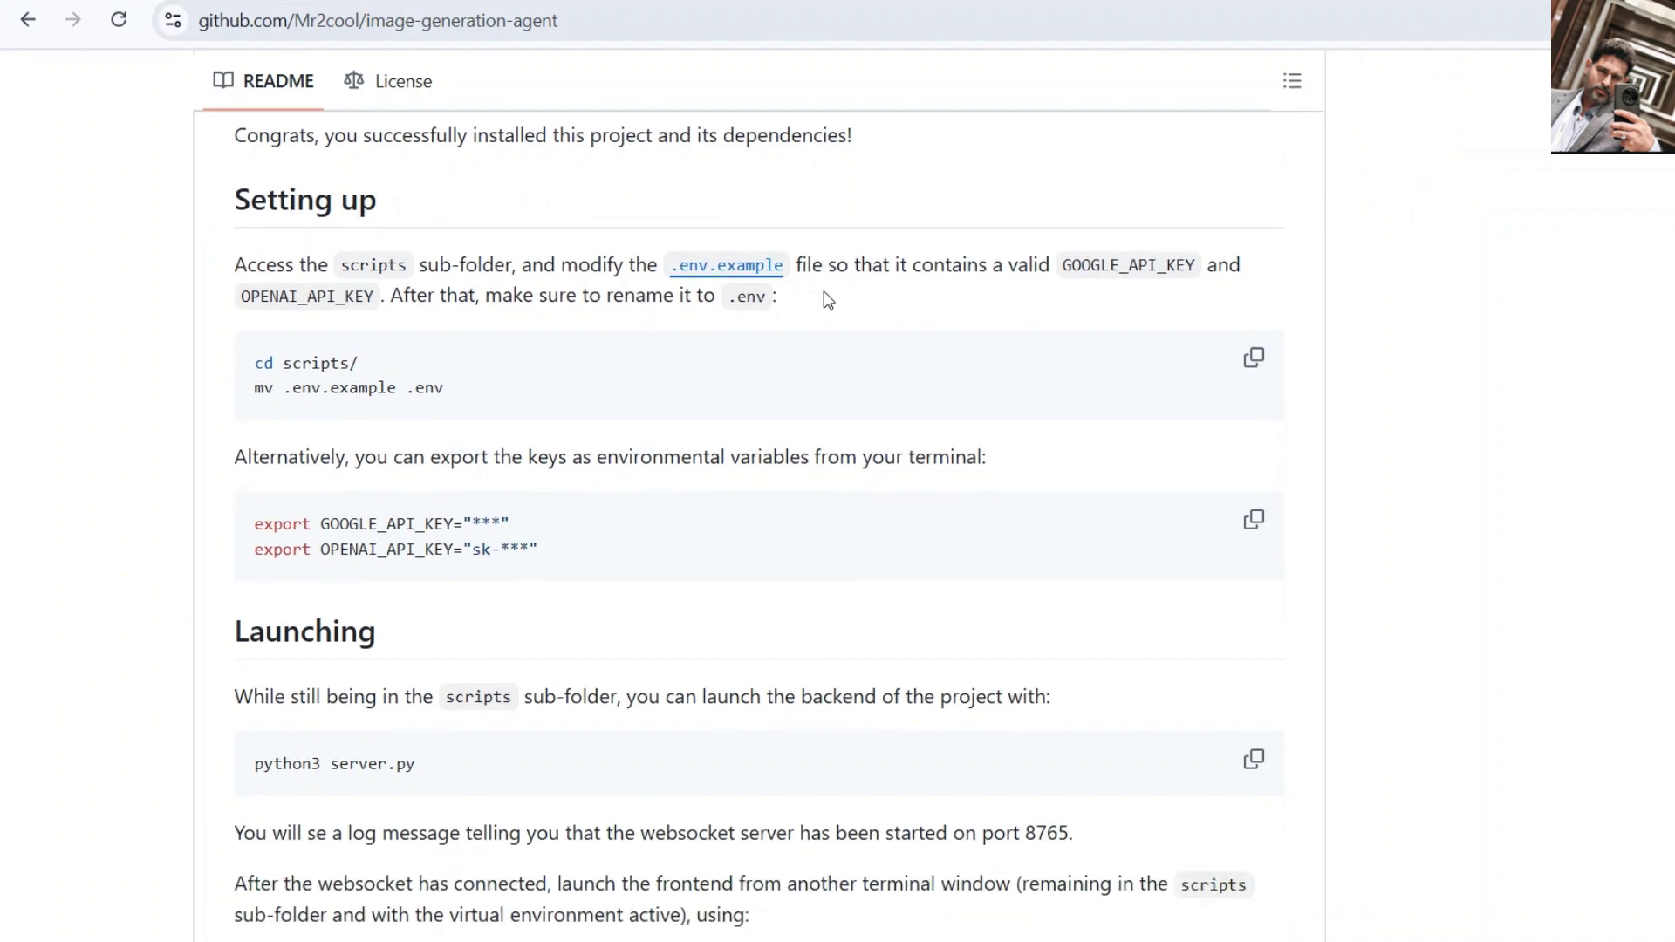
scroll(828, 299, up, 15)
scroll(828, 292, up, 2)
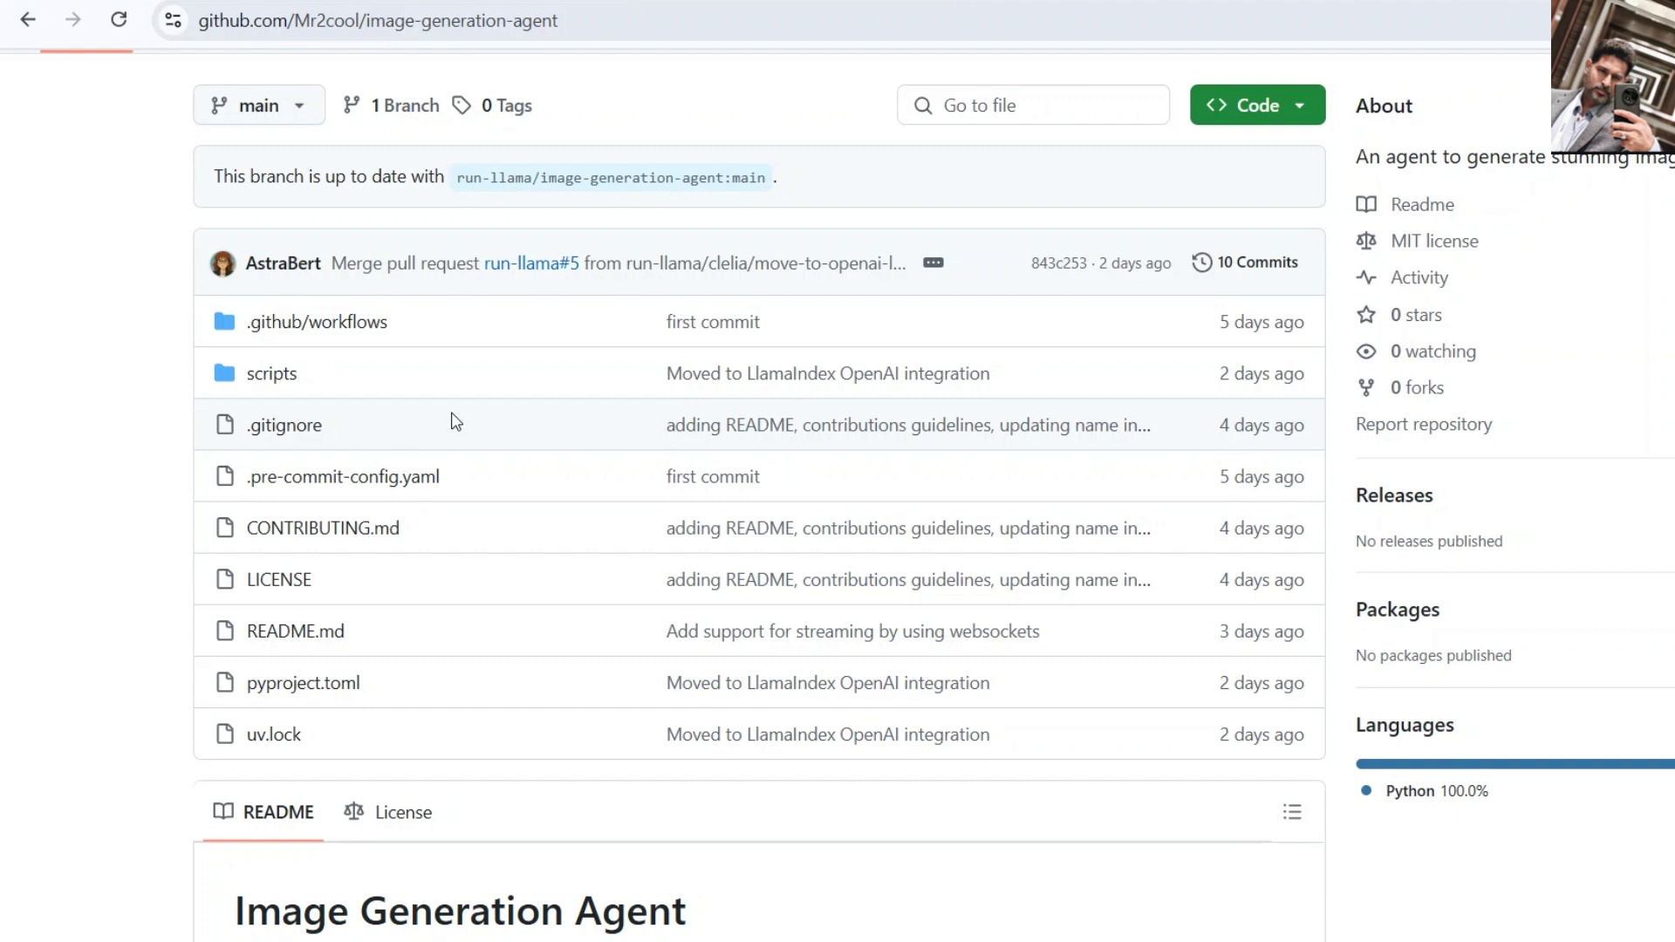
Open workflow.py in the scripts folder and examine the image_generation_agent definition and its system prompt
click(277, 377)
scroll(577, 474, down, 3)
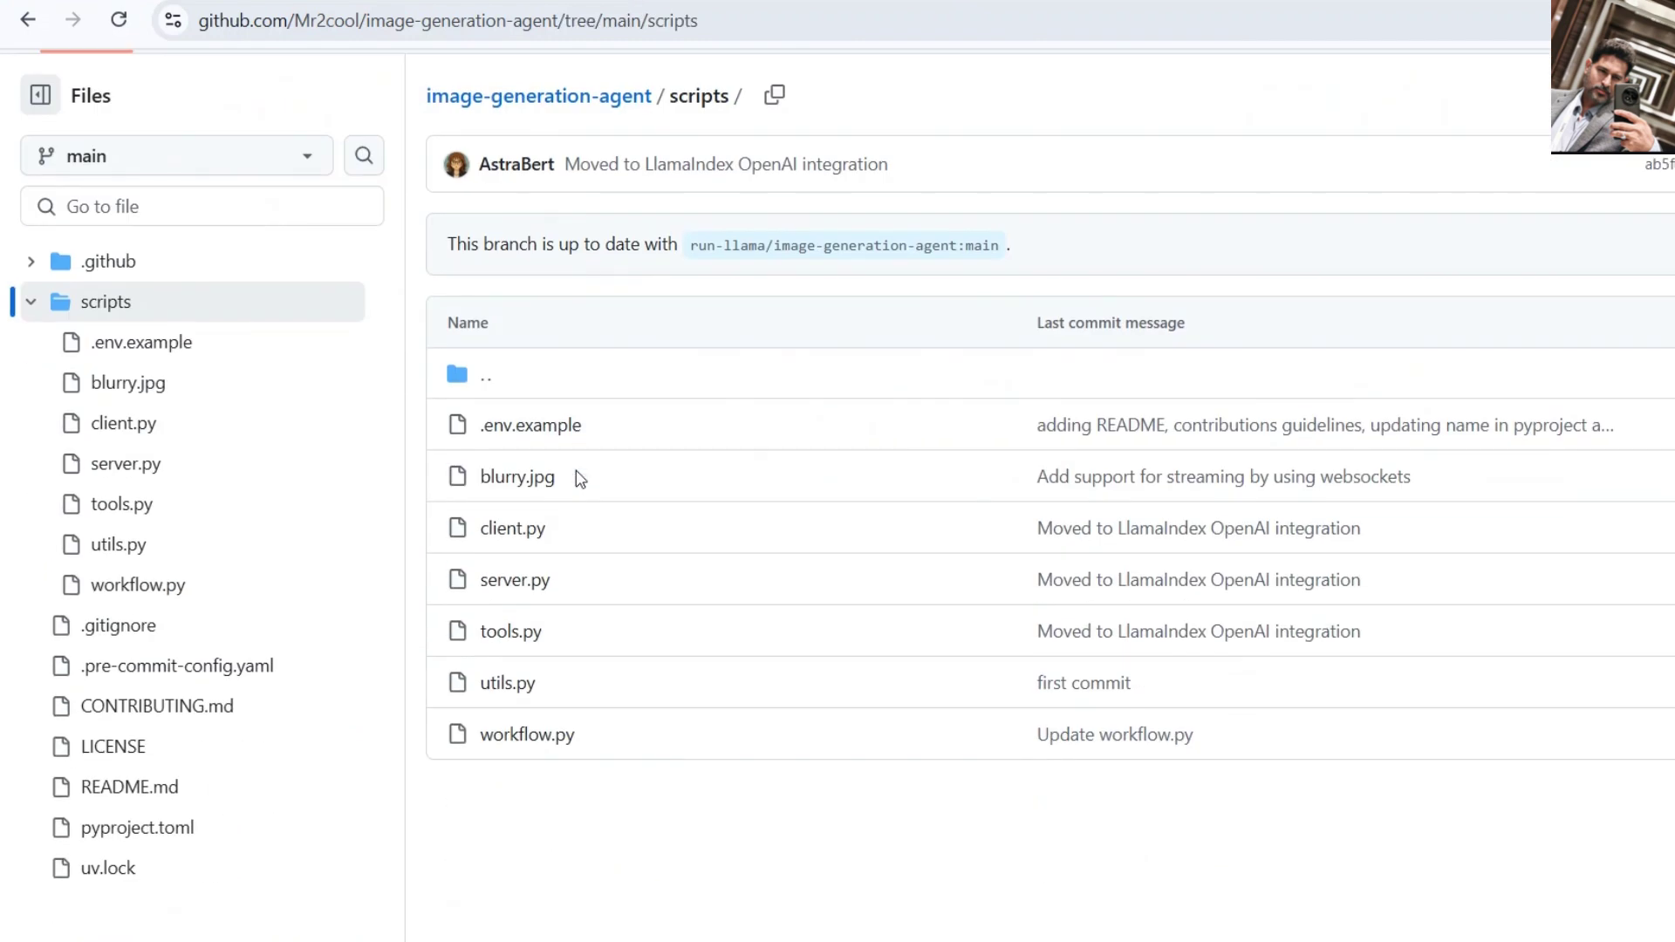
click(147, 602)
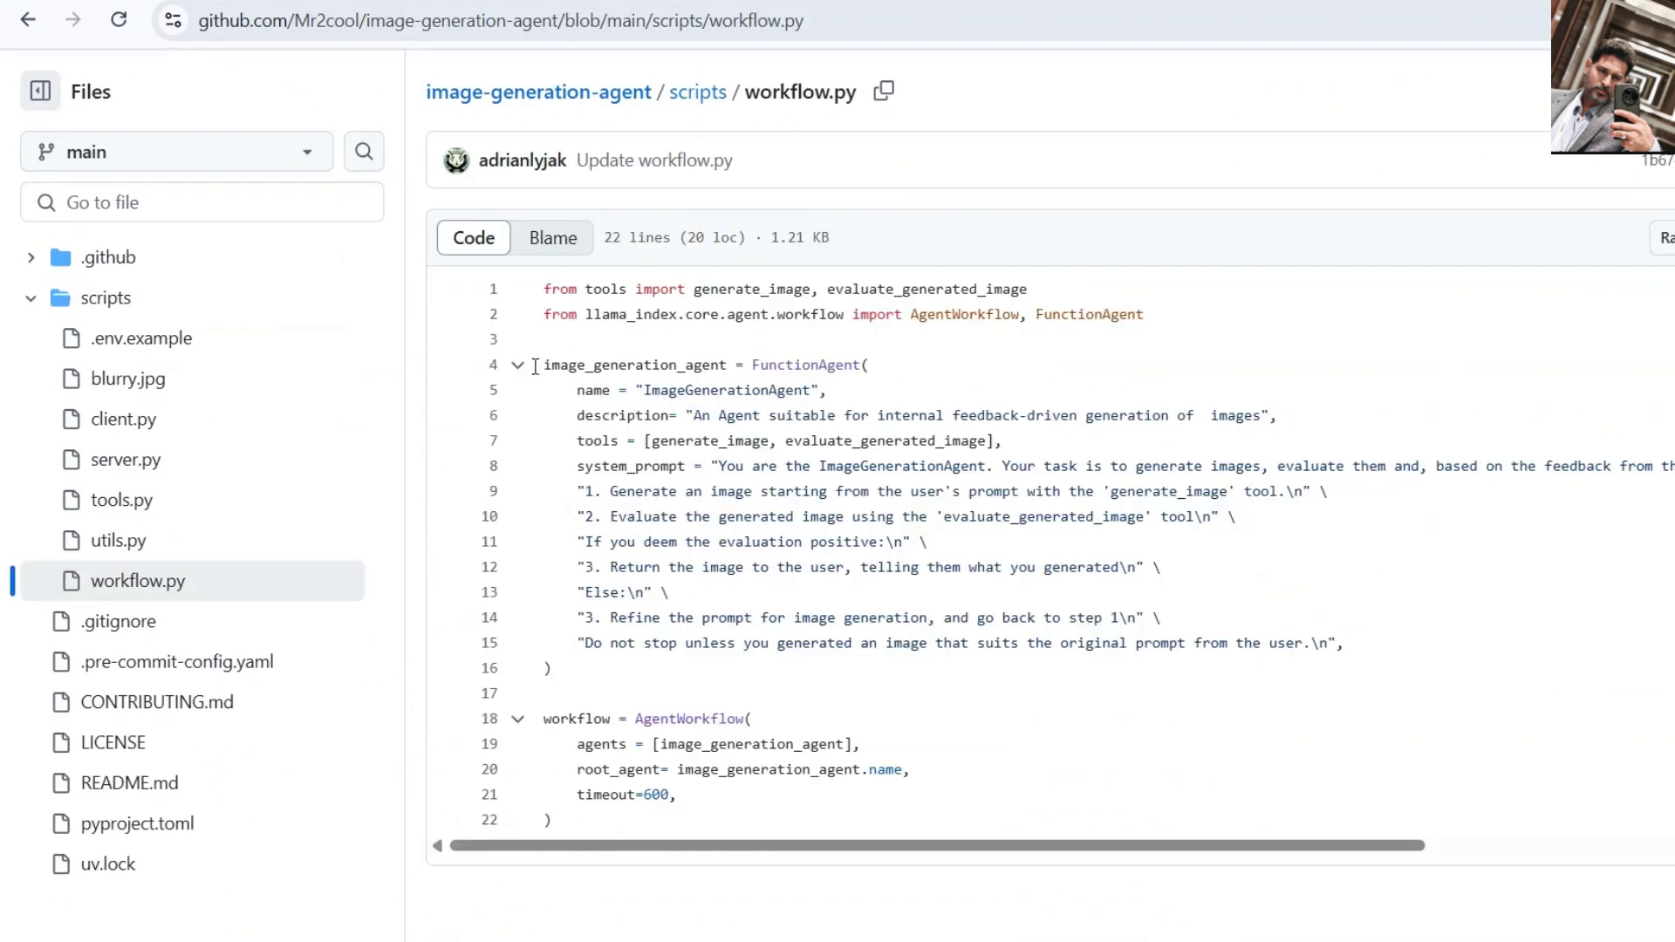
drag(536, 367, 610, 390)
drag(720, 467, 1066, 469)
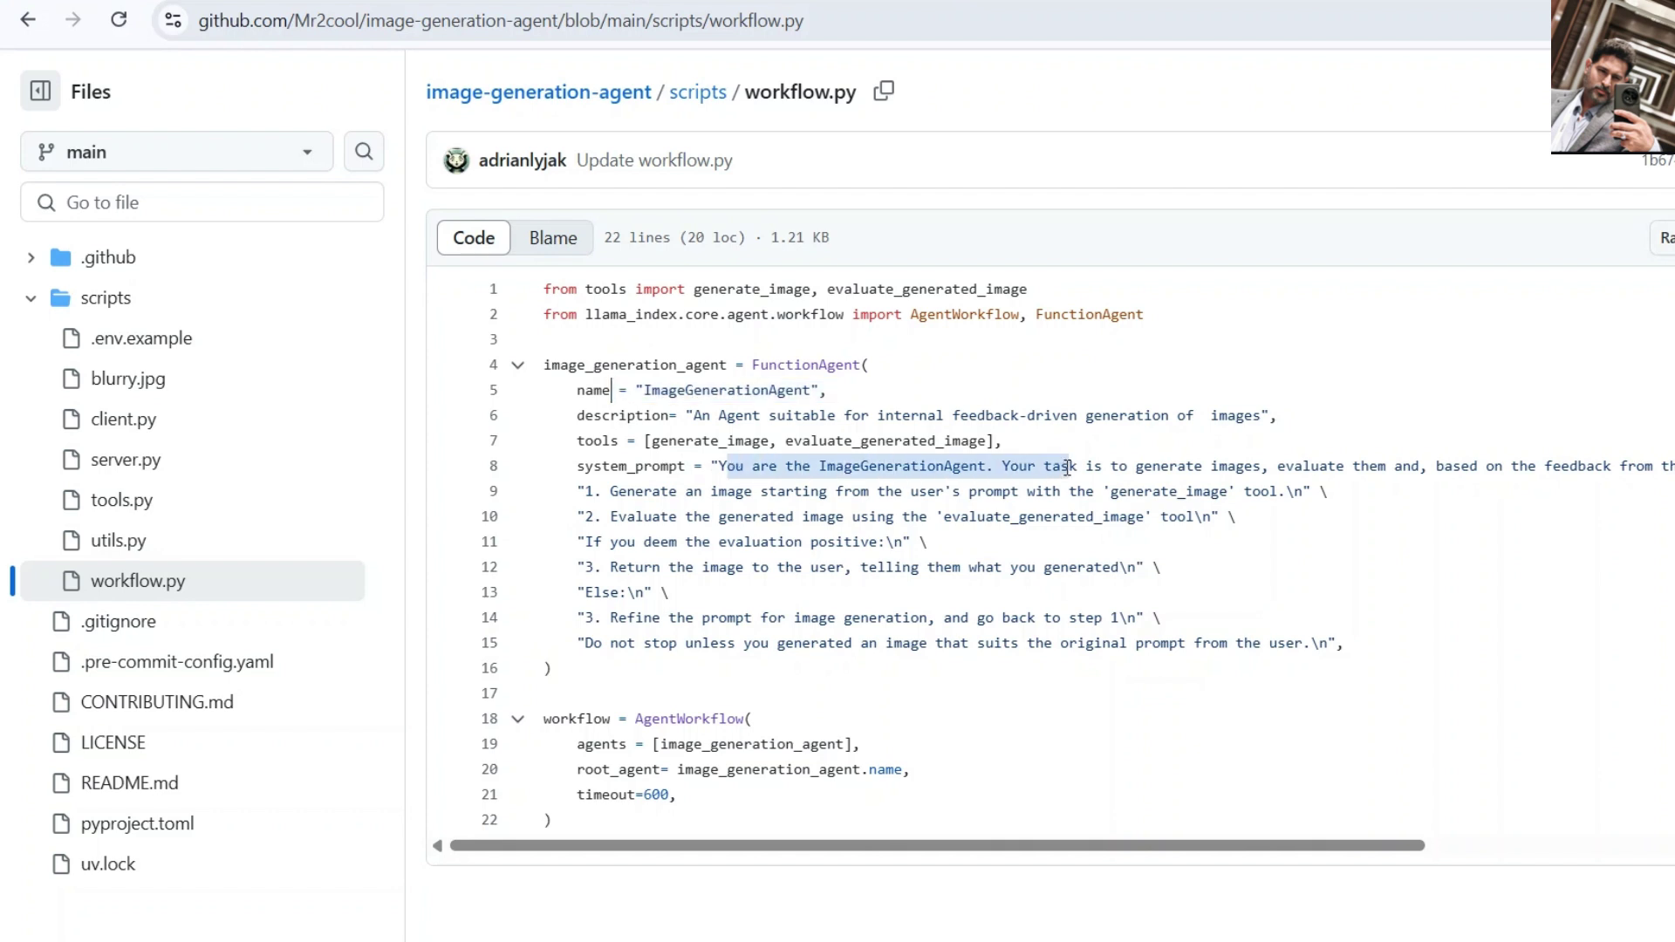
click(921, 583)
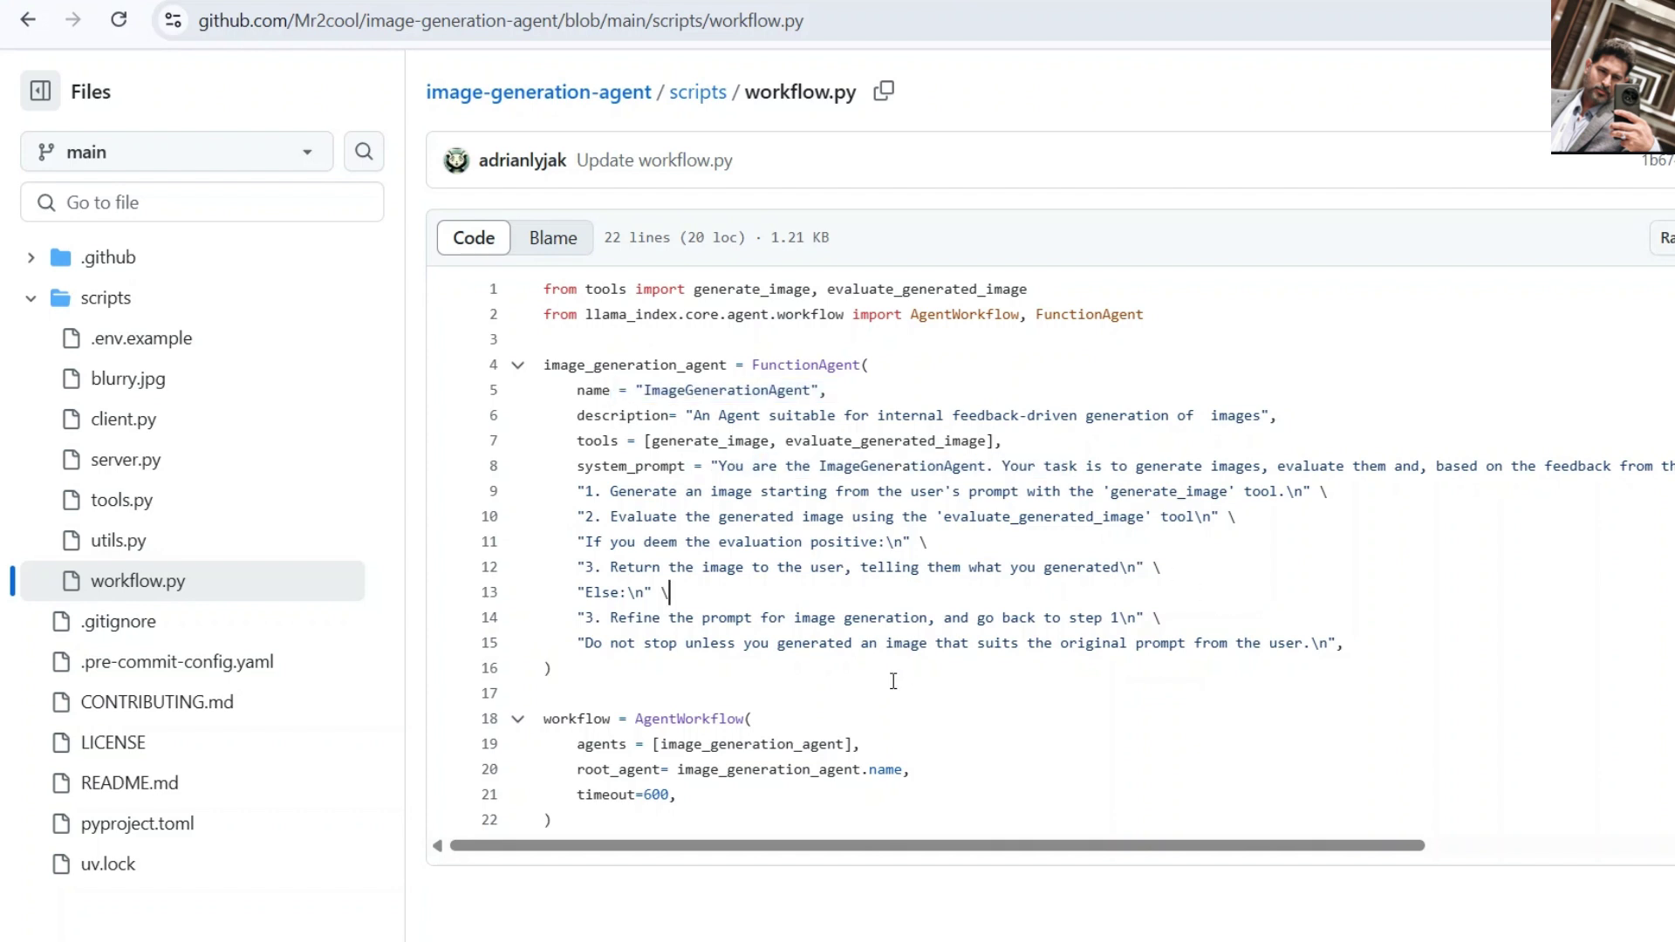
Open tools.py in the scripts folder and read through the generate_image and evaluate_generated_image functions
click(147, 540)
click(153, 509)
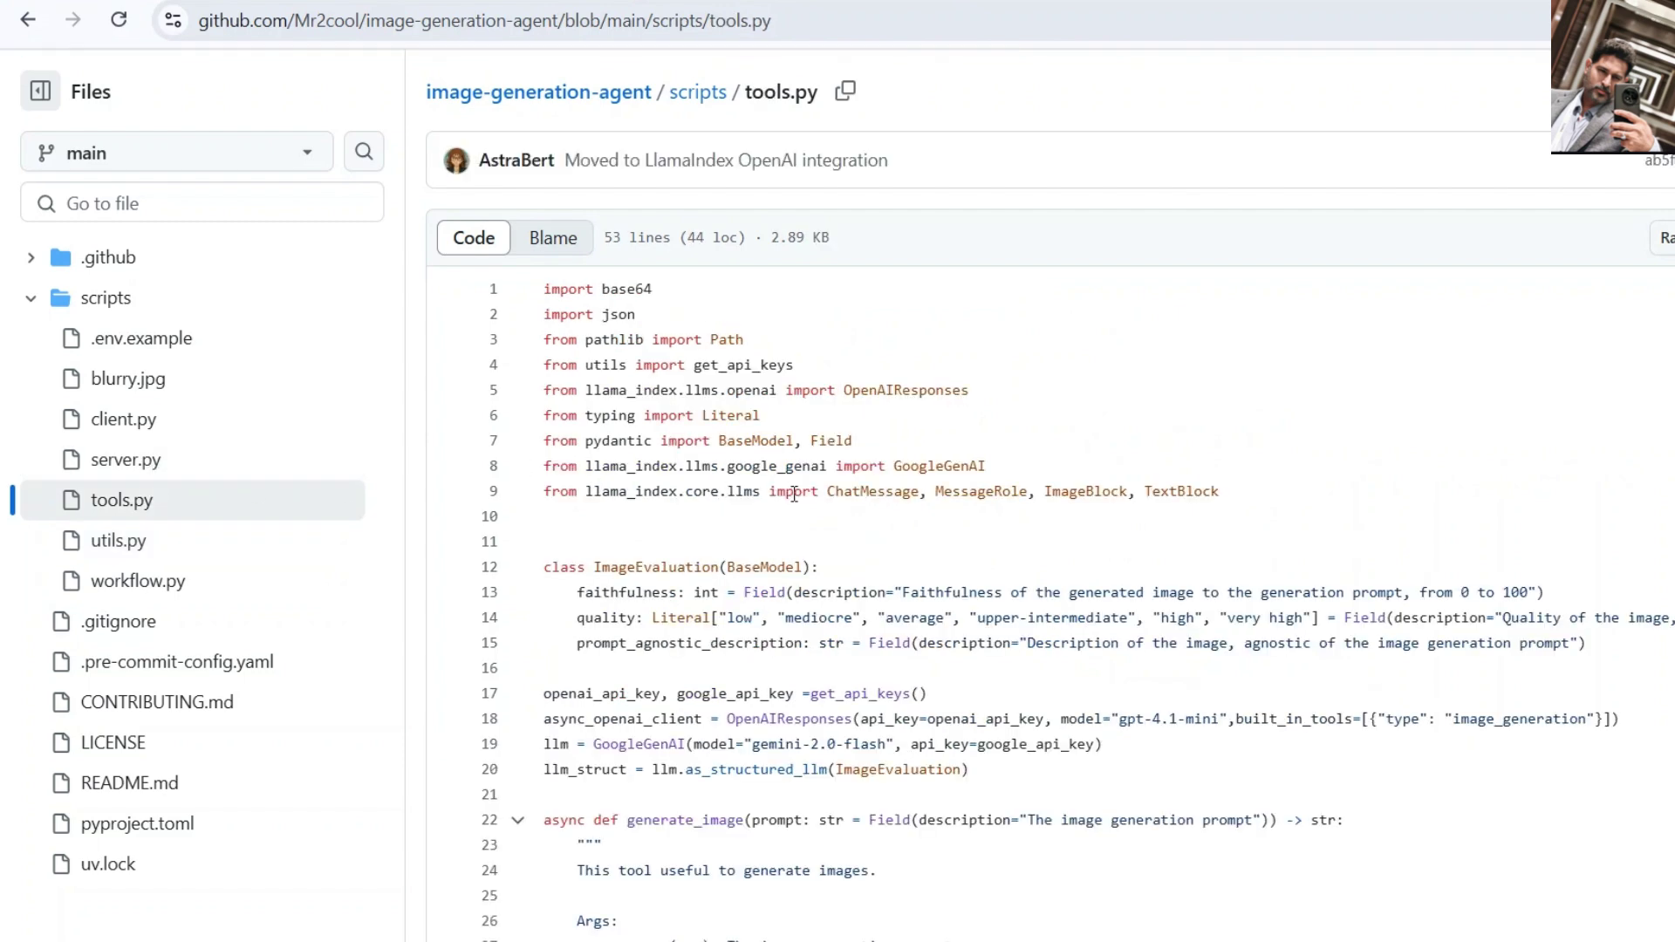
scroll(794, 495, down, 8)
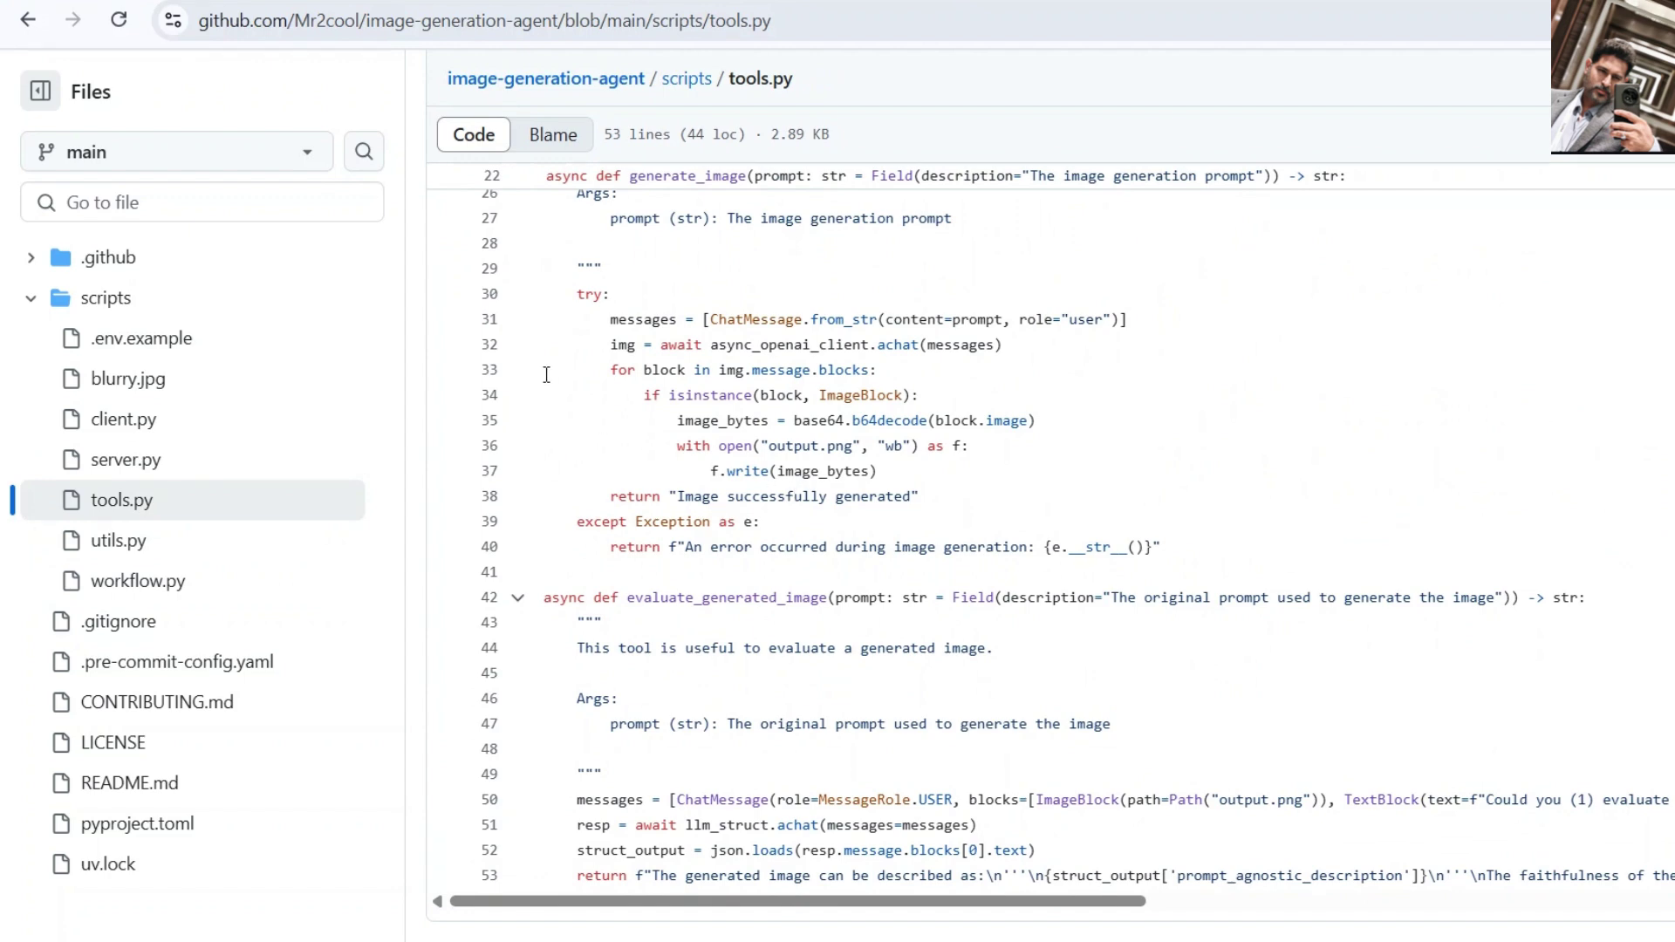
scroll(670, 482, up, 2)
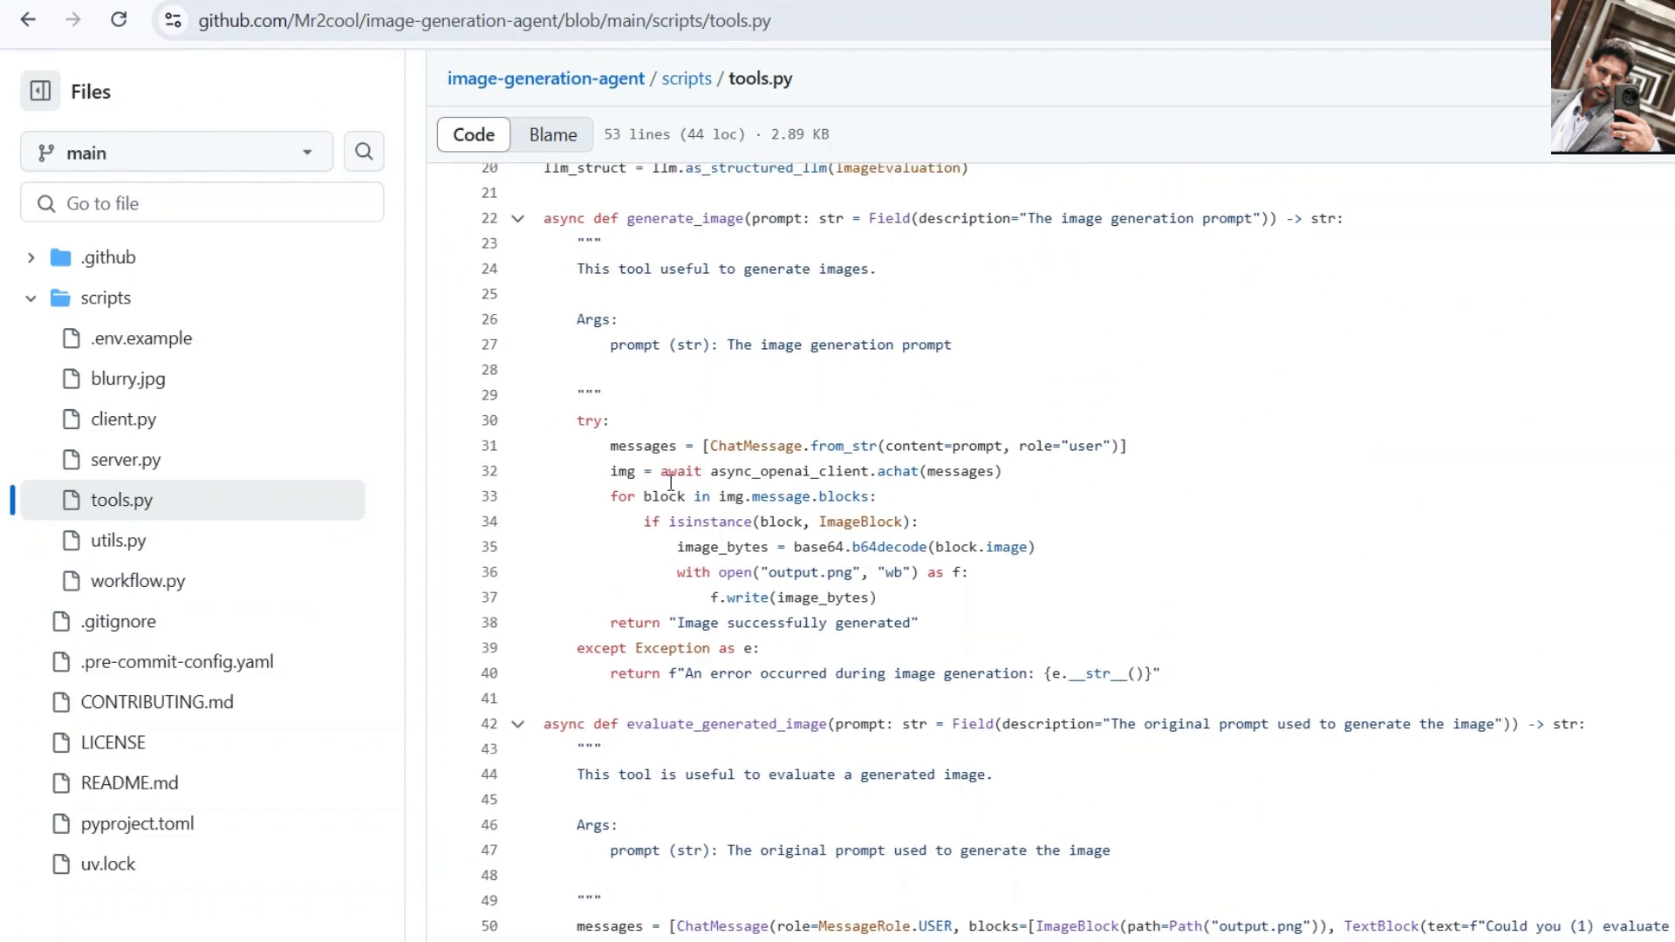
scroll(670, 482, up, 5)
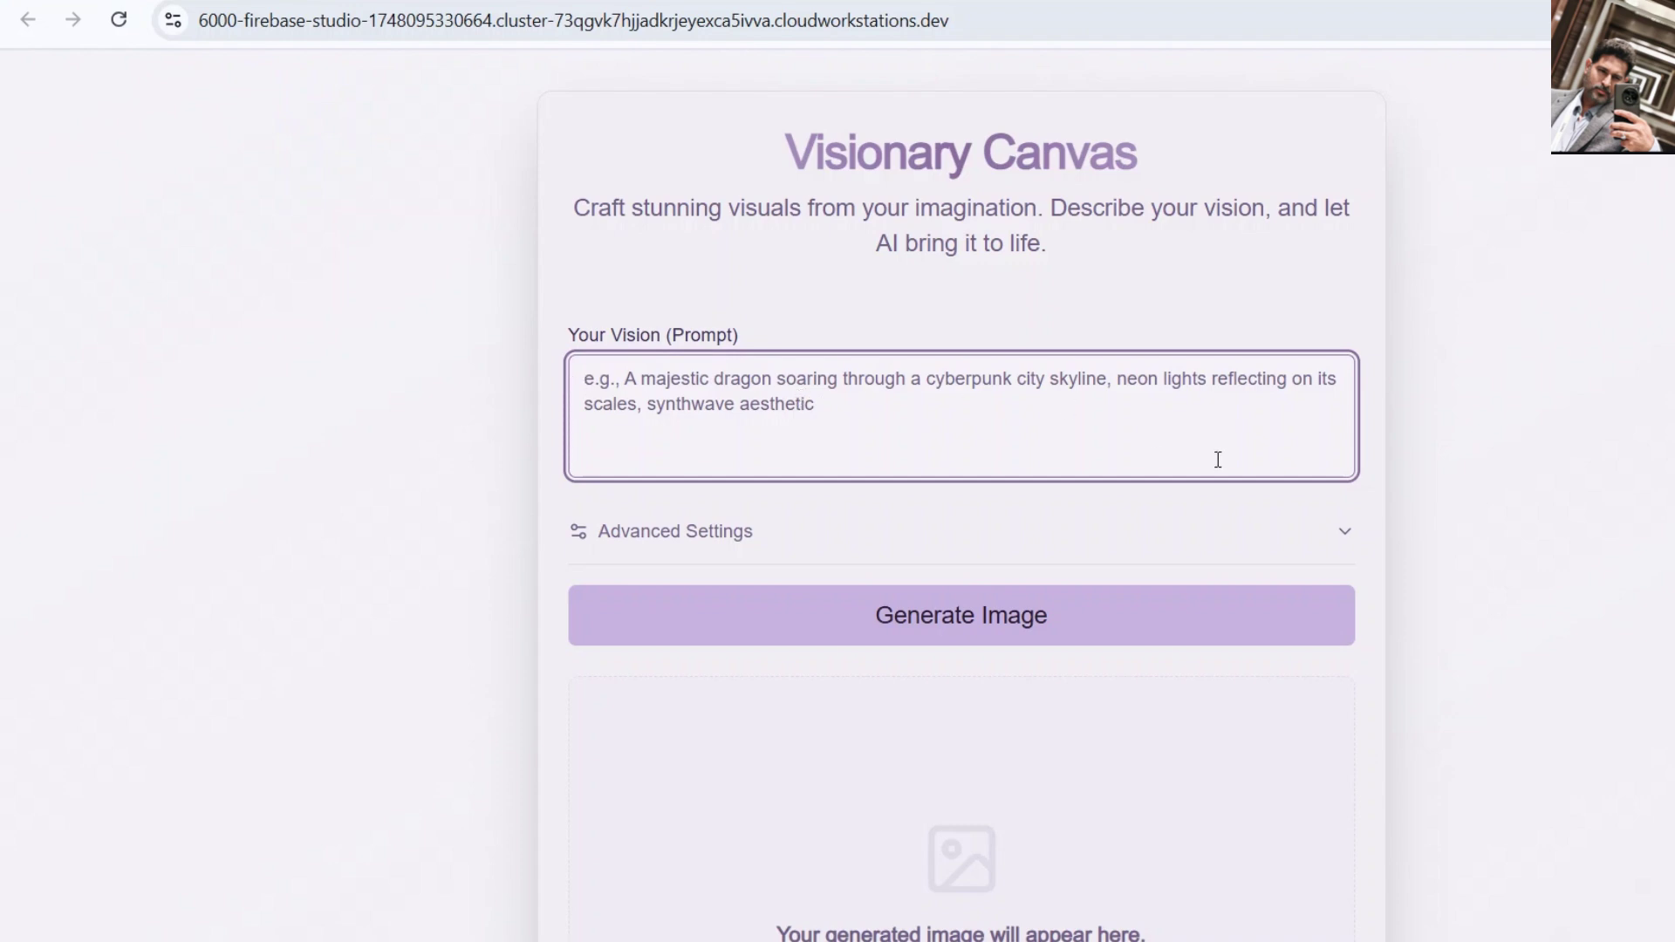
Expand the advanced settings in the Visionary Canvas app and look through the available image models
click(1348, 534)
scroll(1263, 466, down, 1)
scroll(1263, 466, down, 2)
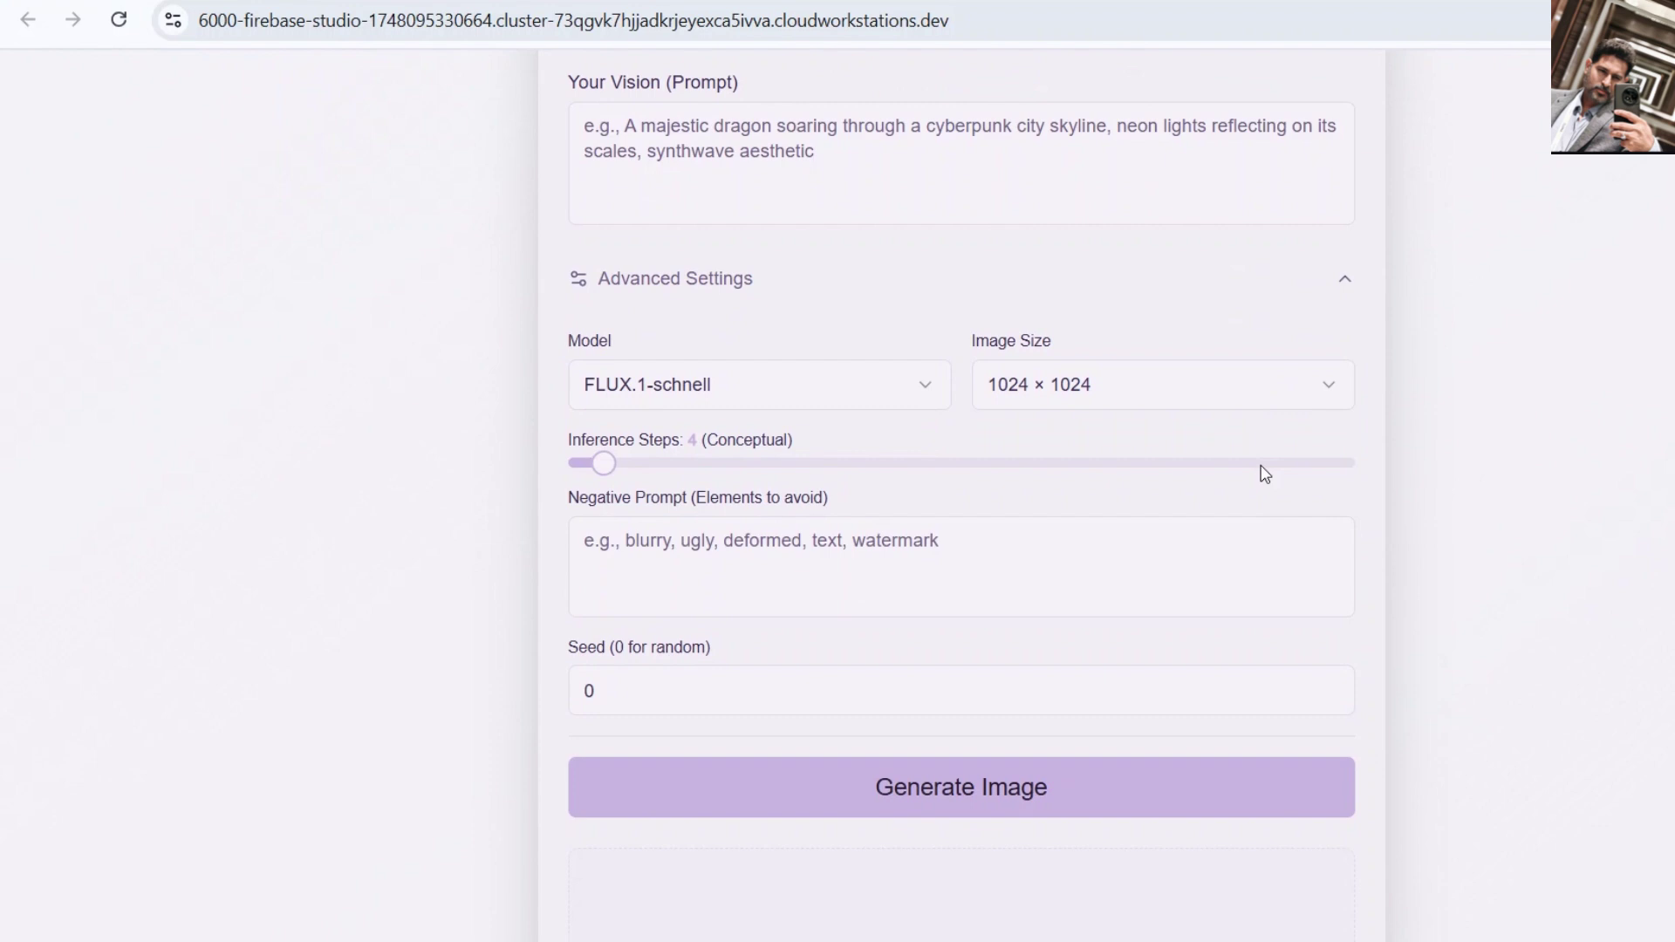
click(932, 397)
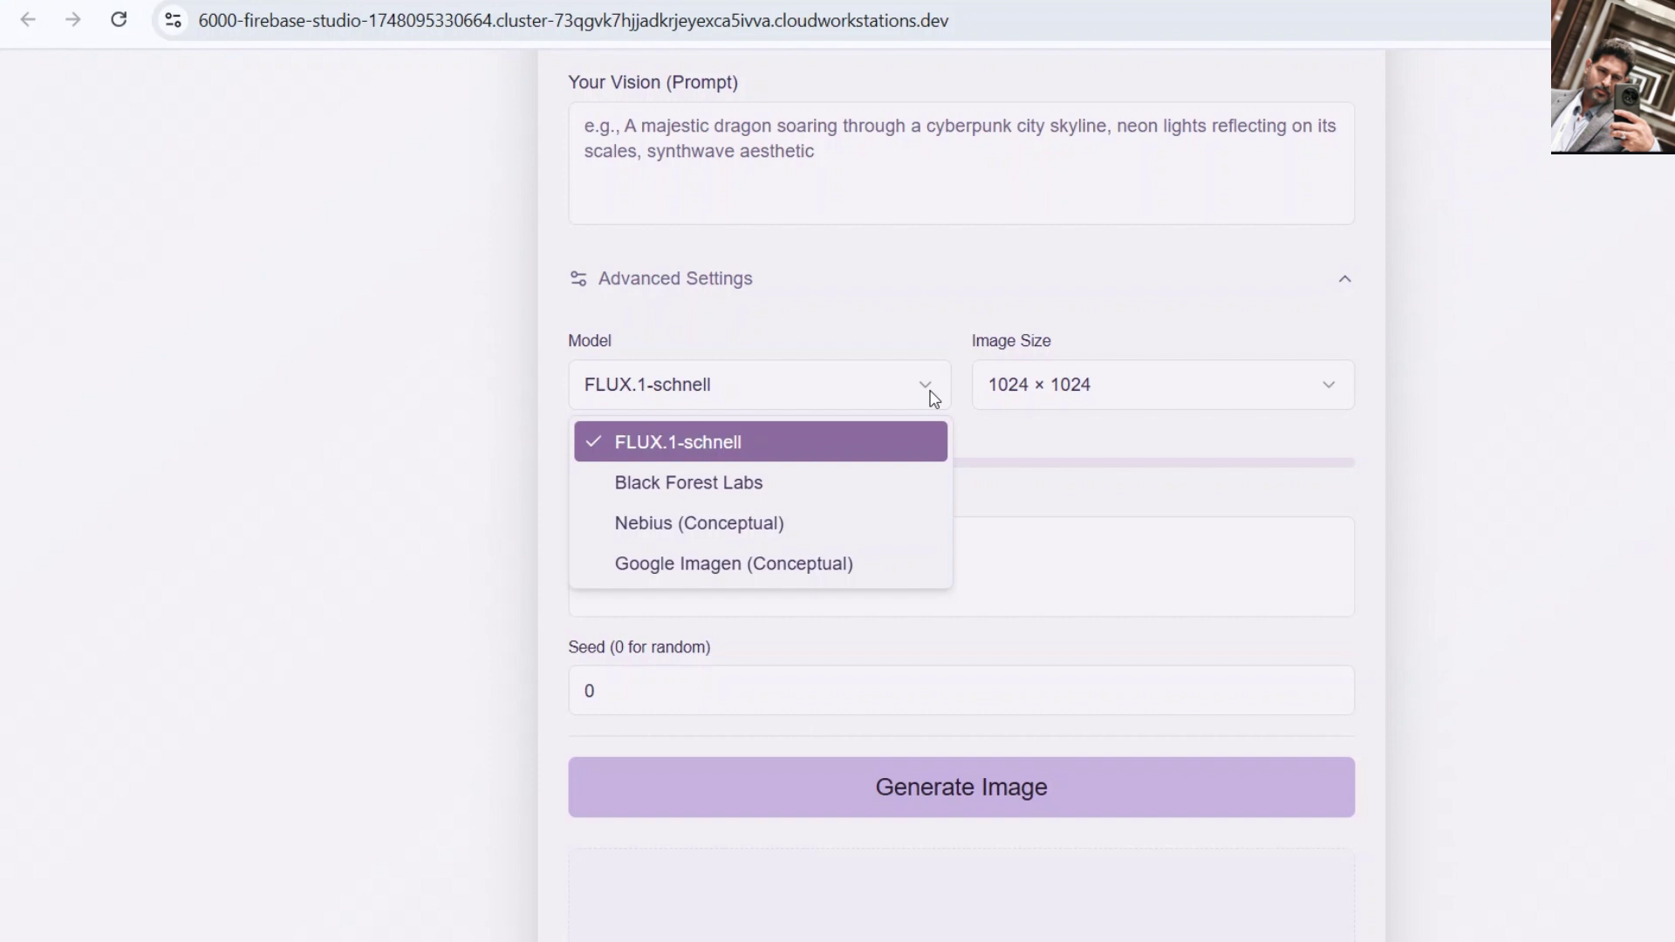
click(827, 190)
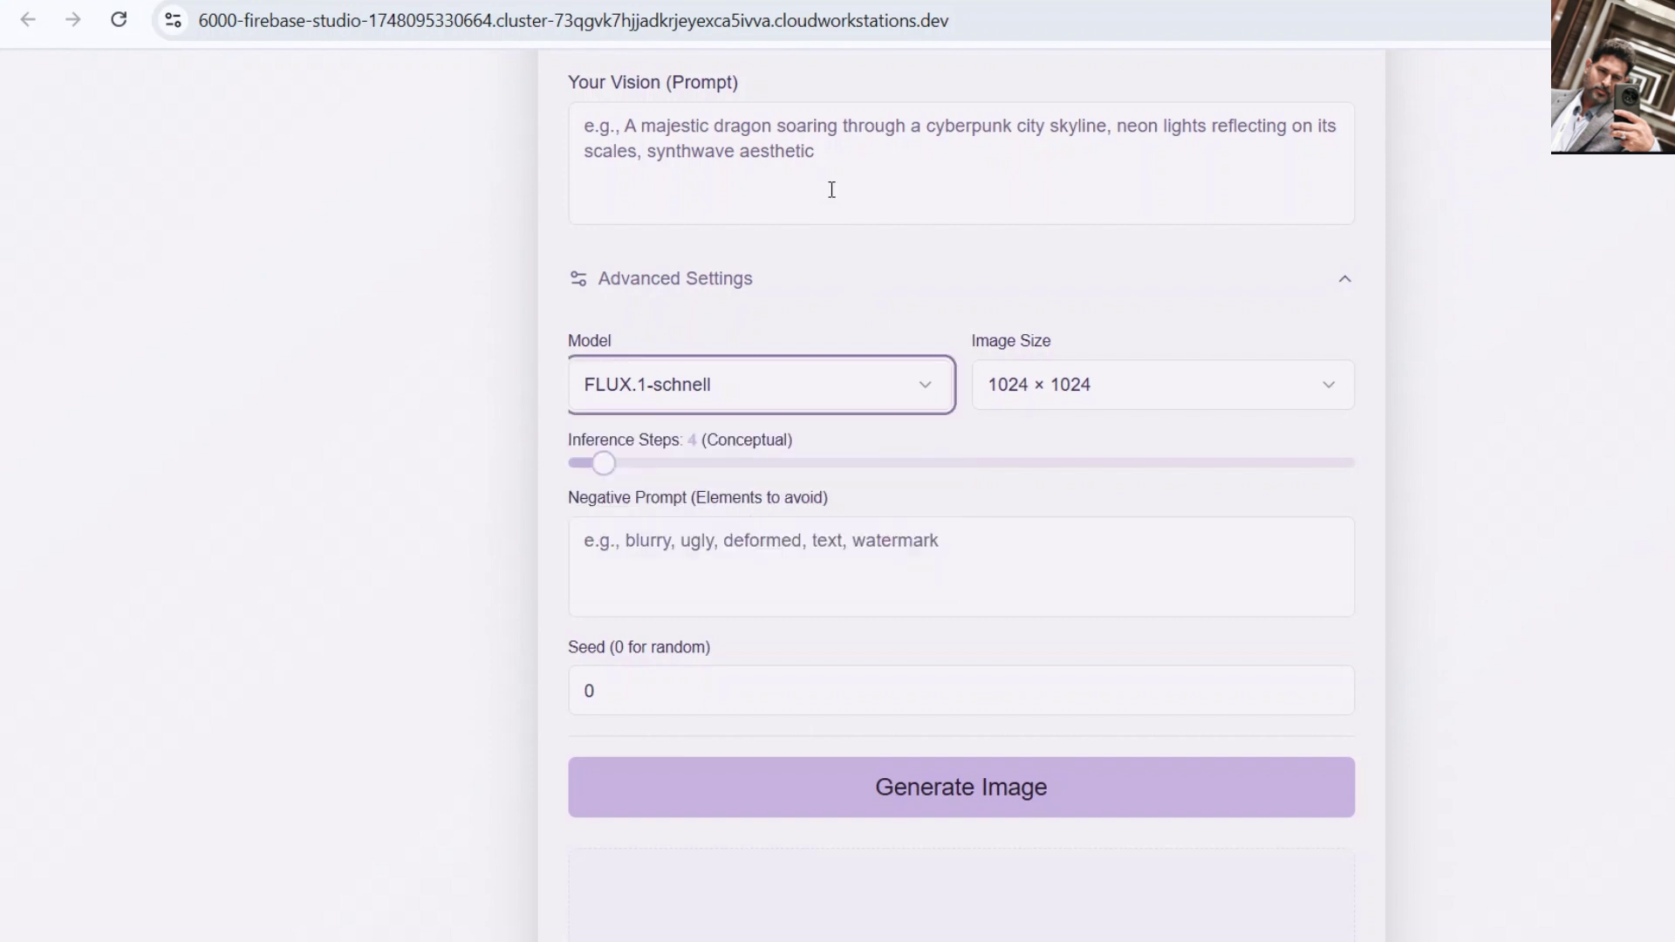
Enter "majestic dragon in newyork city" as the prompt and "blurry" as the negative prompt
click(889, 154)
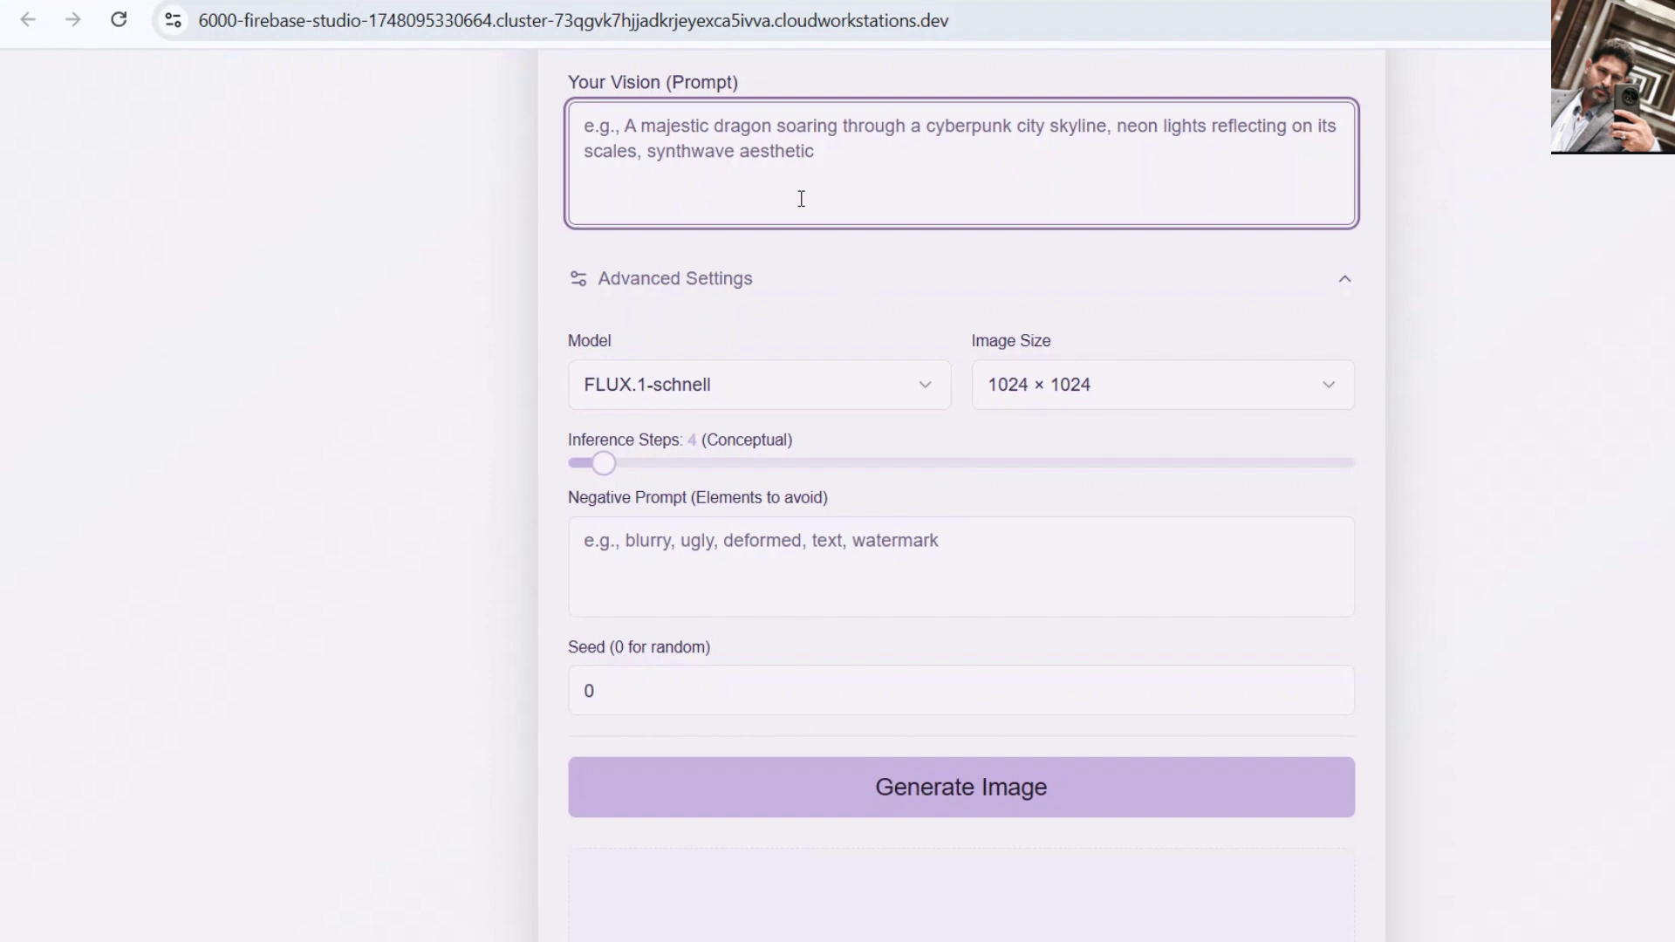
text(majesti)
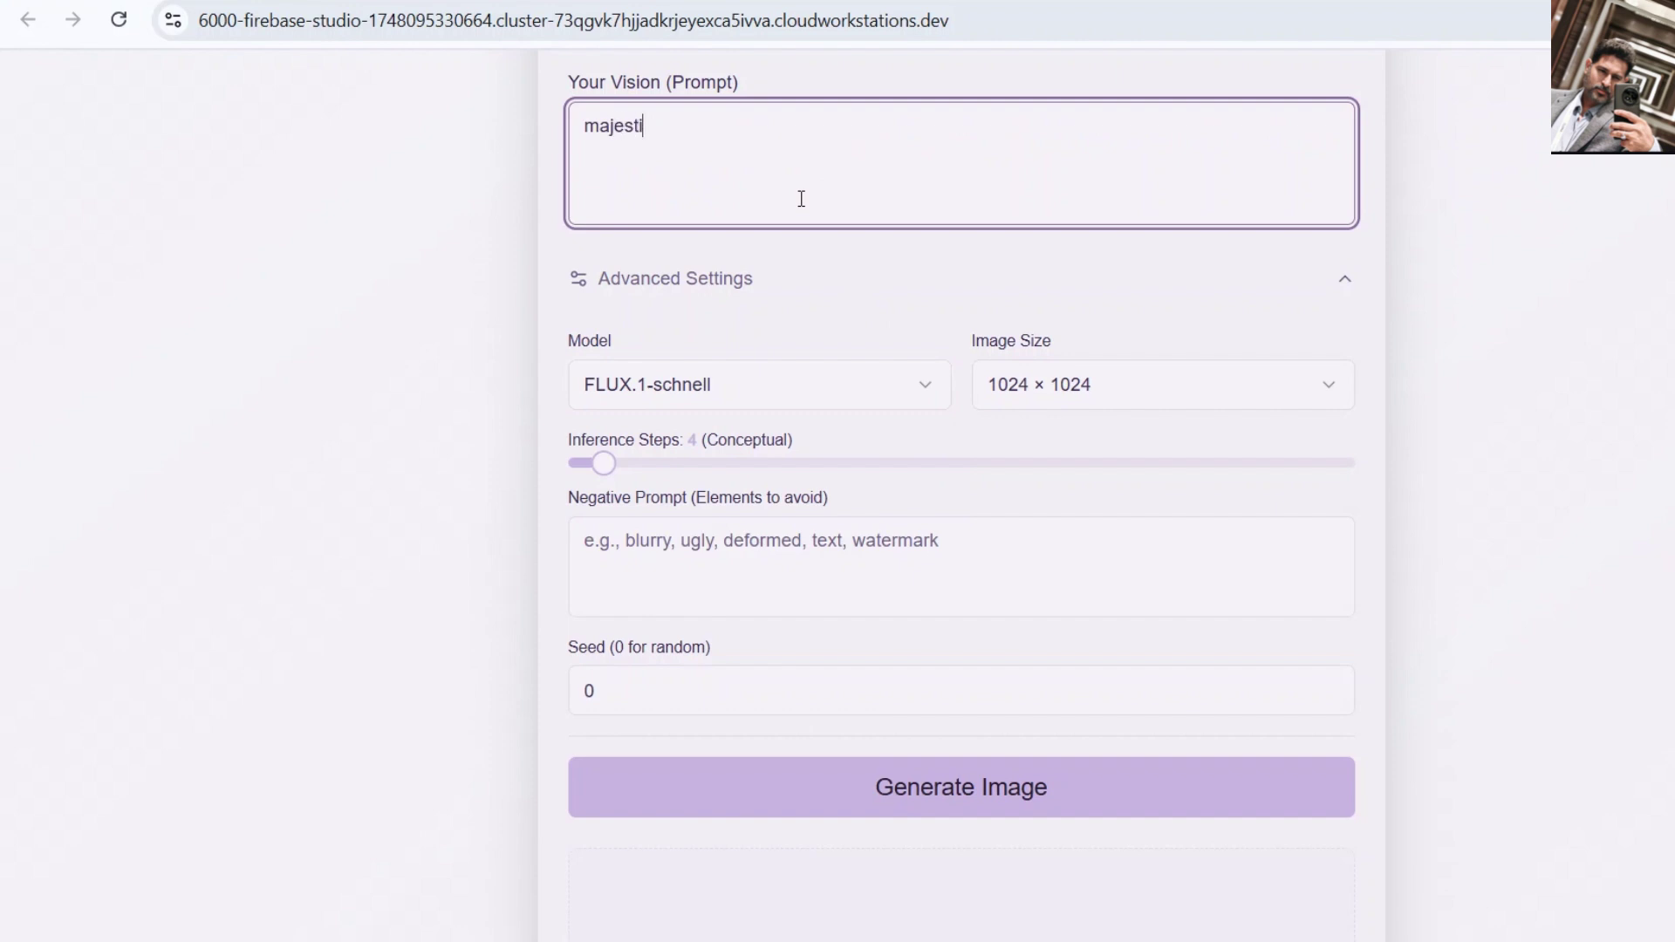
text(c dragon in newyork)
key(BackSpace)
key(BackSpace)
text(k ci)
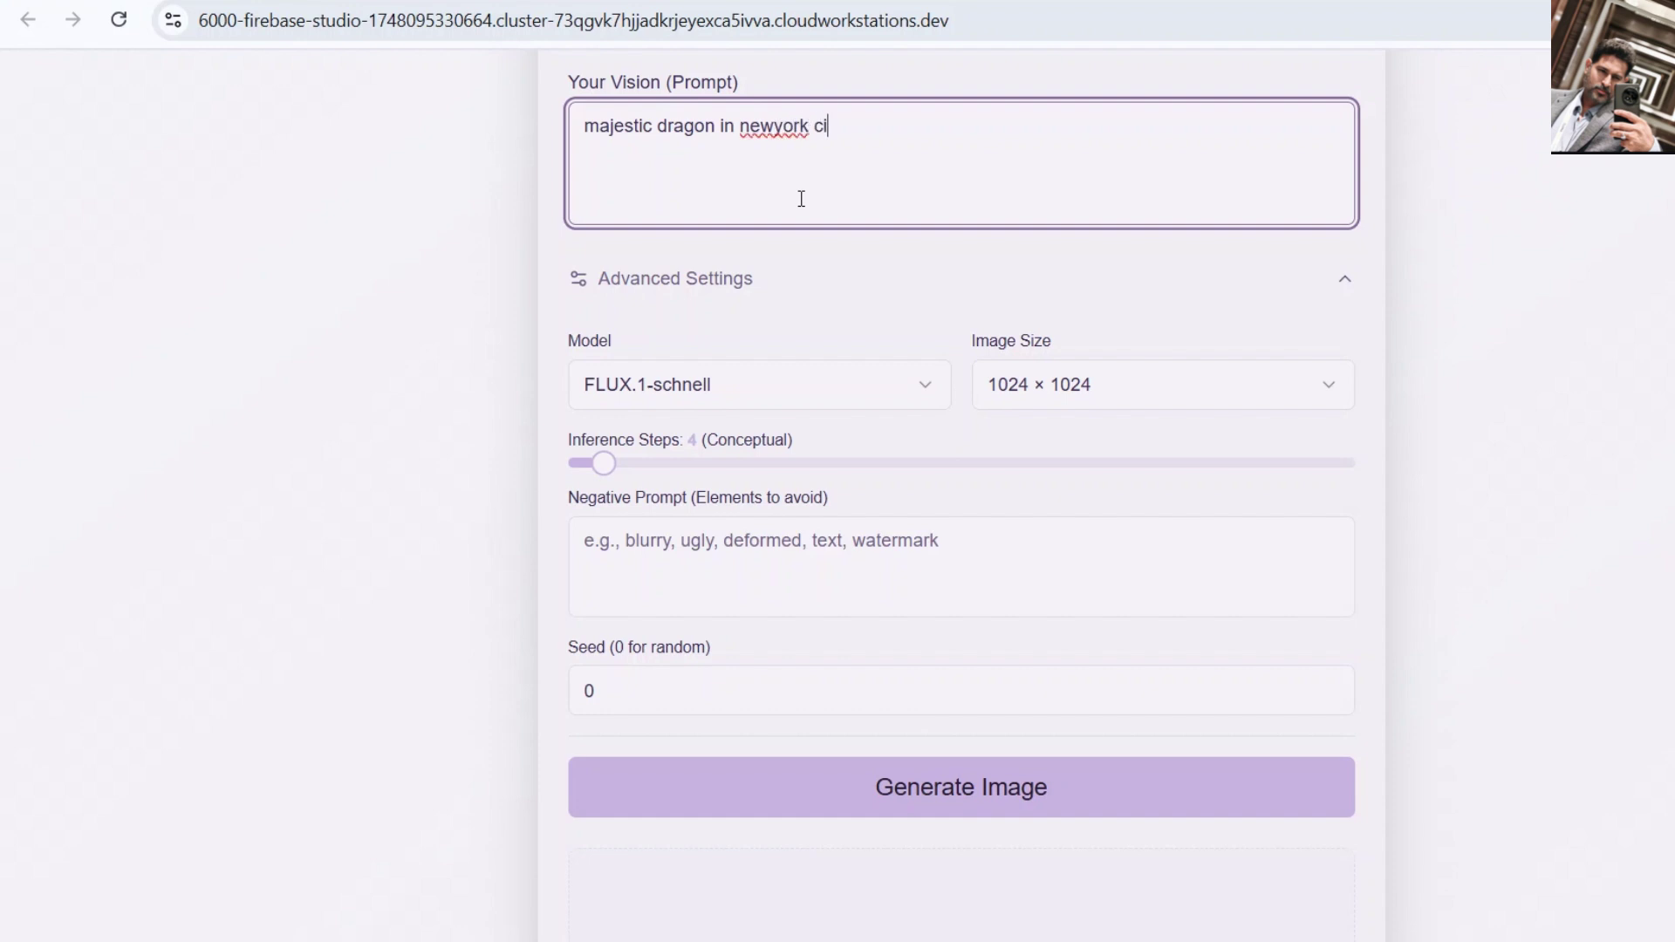
text(ty)
click(848, 556)
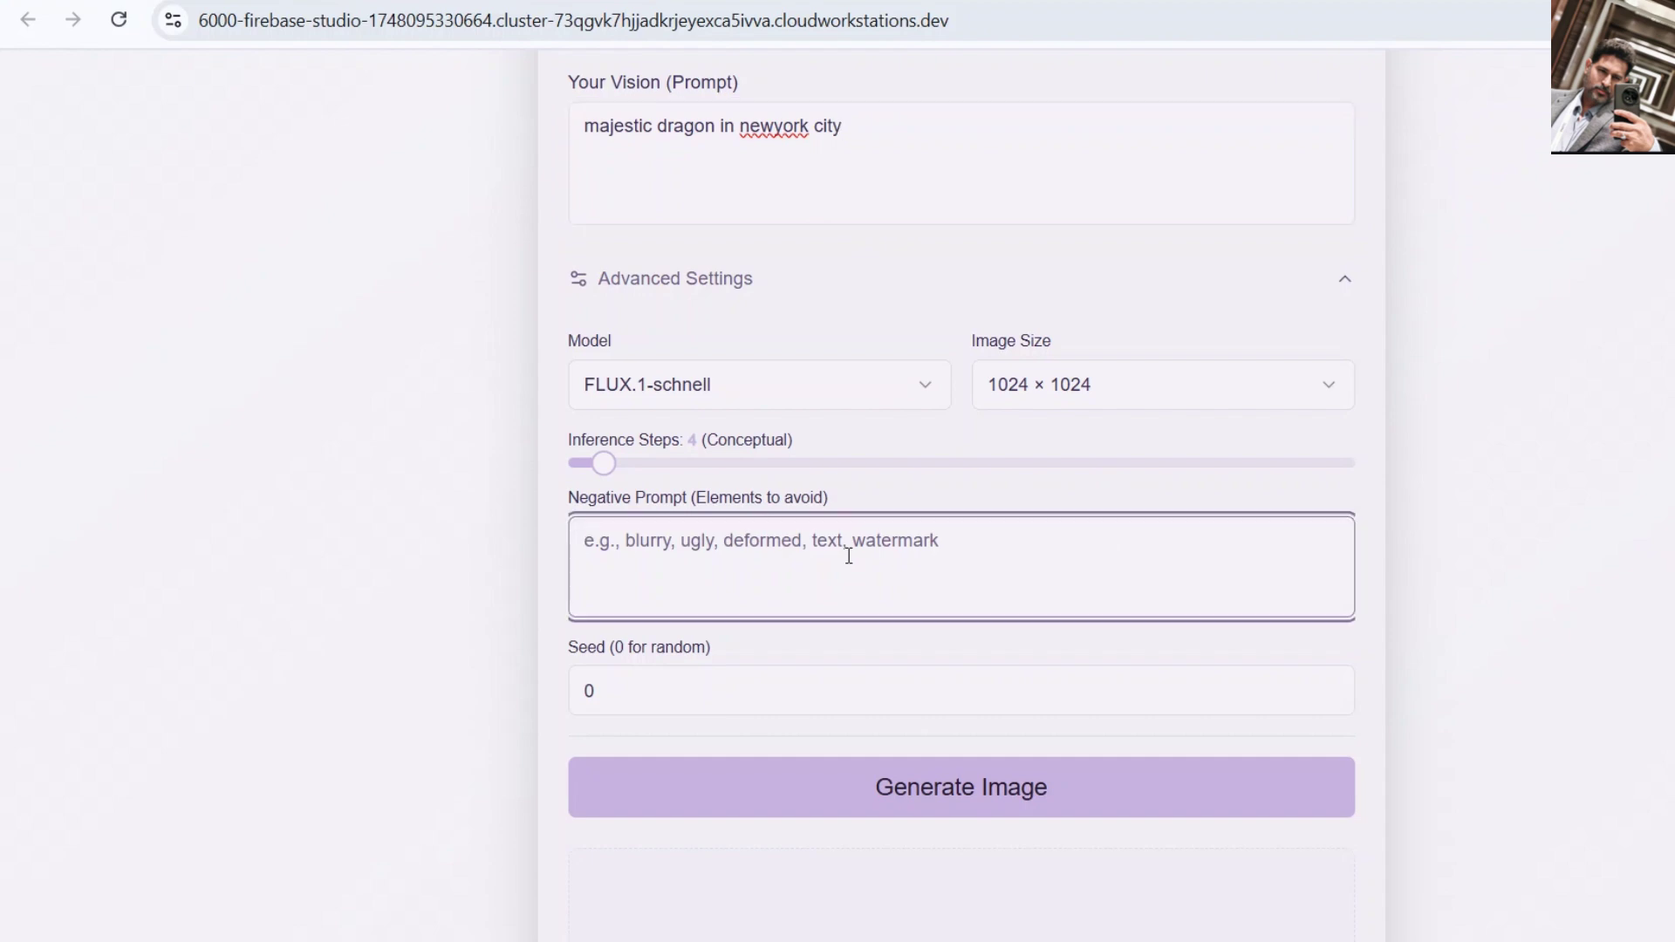
text(blurry)
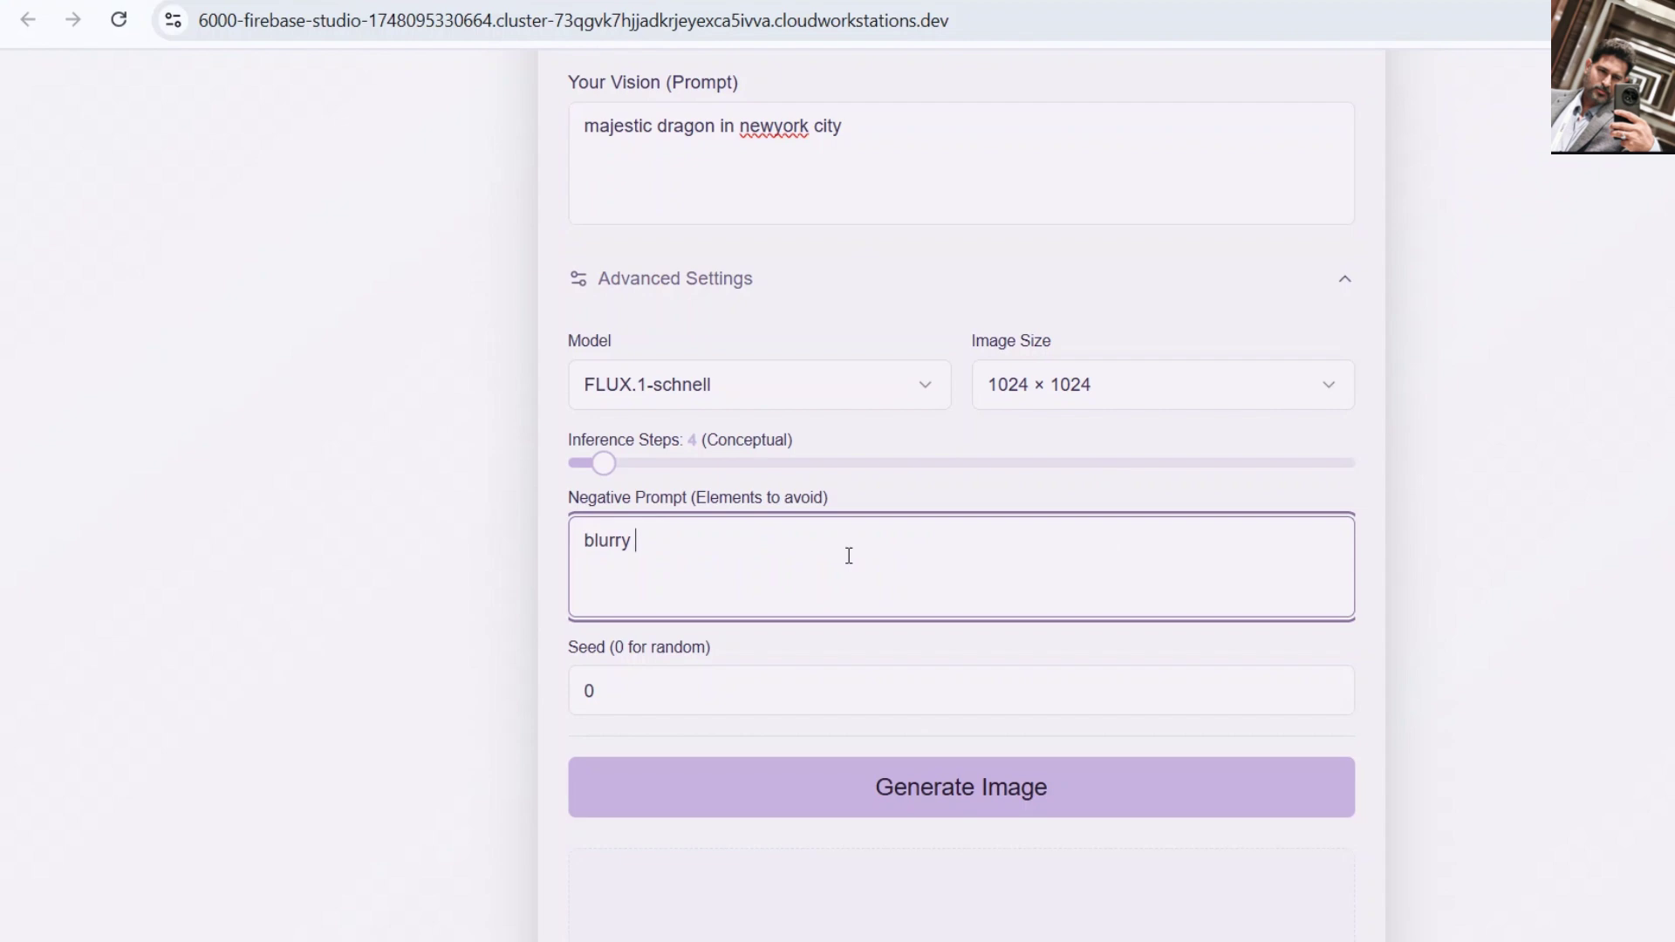
Generate the image with the FLUX.1-schnell model and download the finished dragon picture
scroll(854, 555, down, 3)
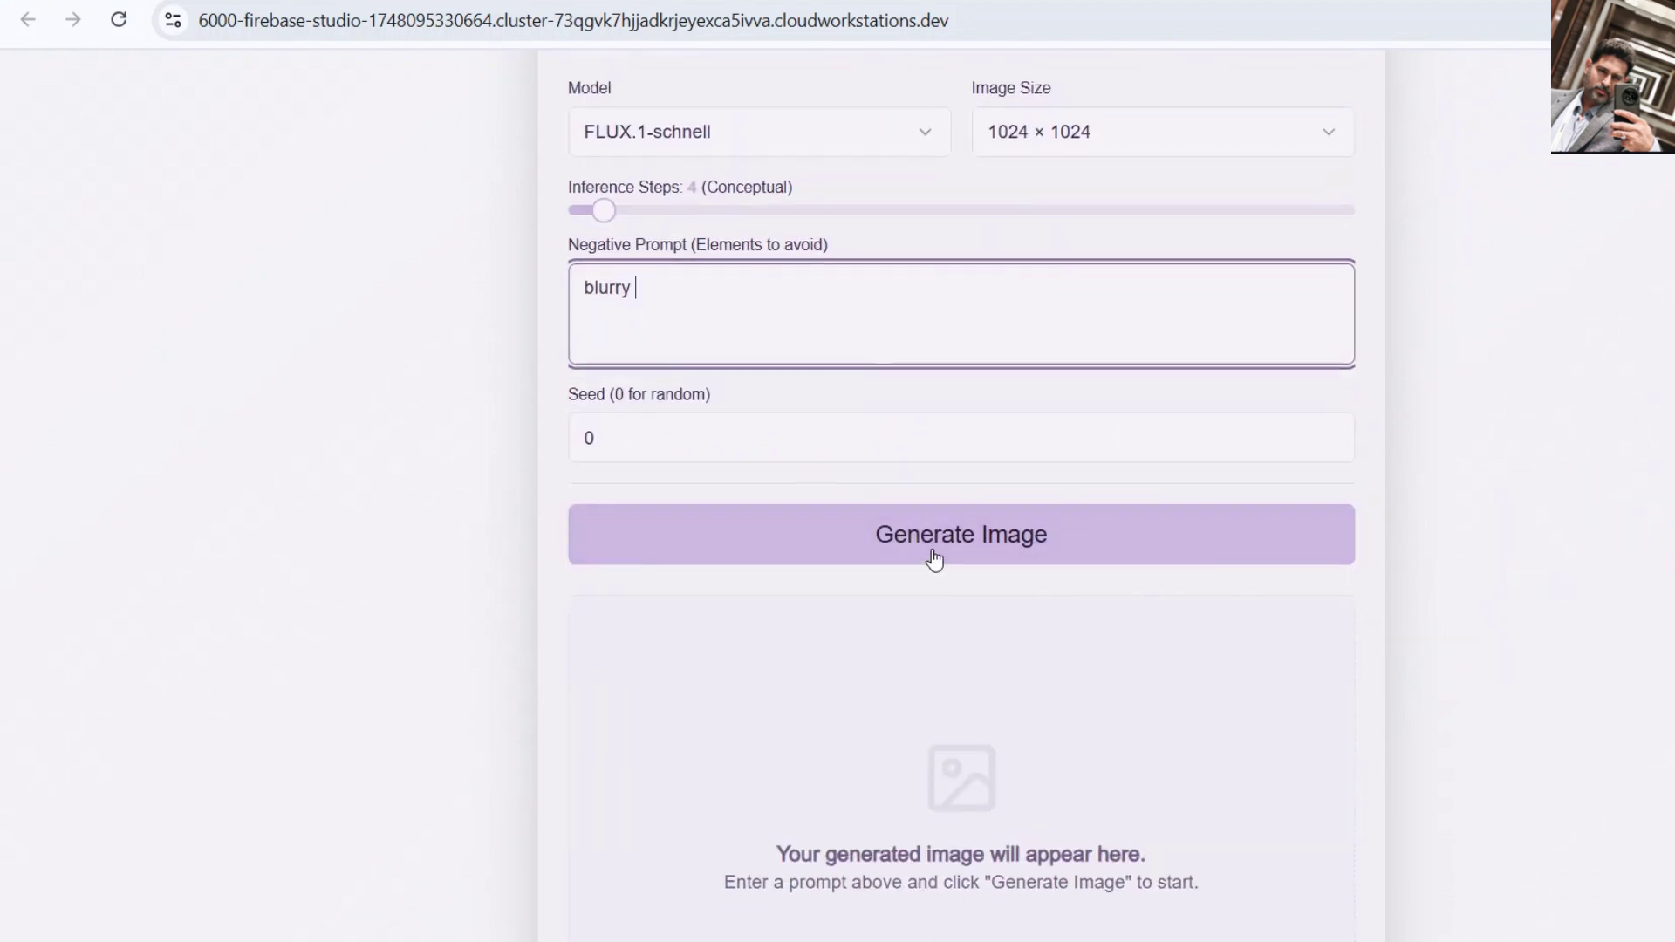
click(932, 541)
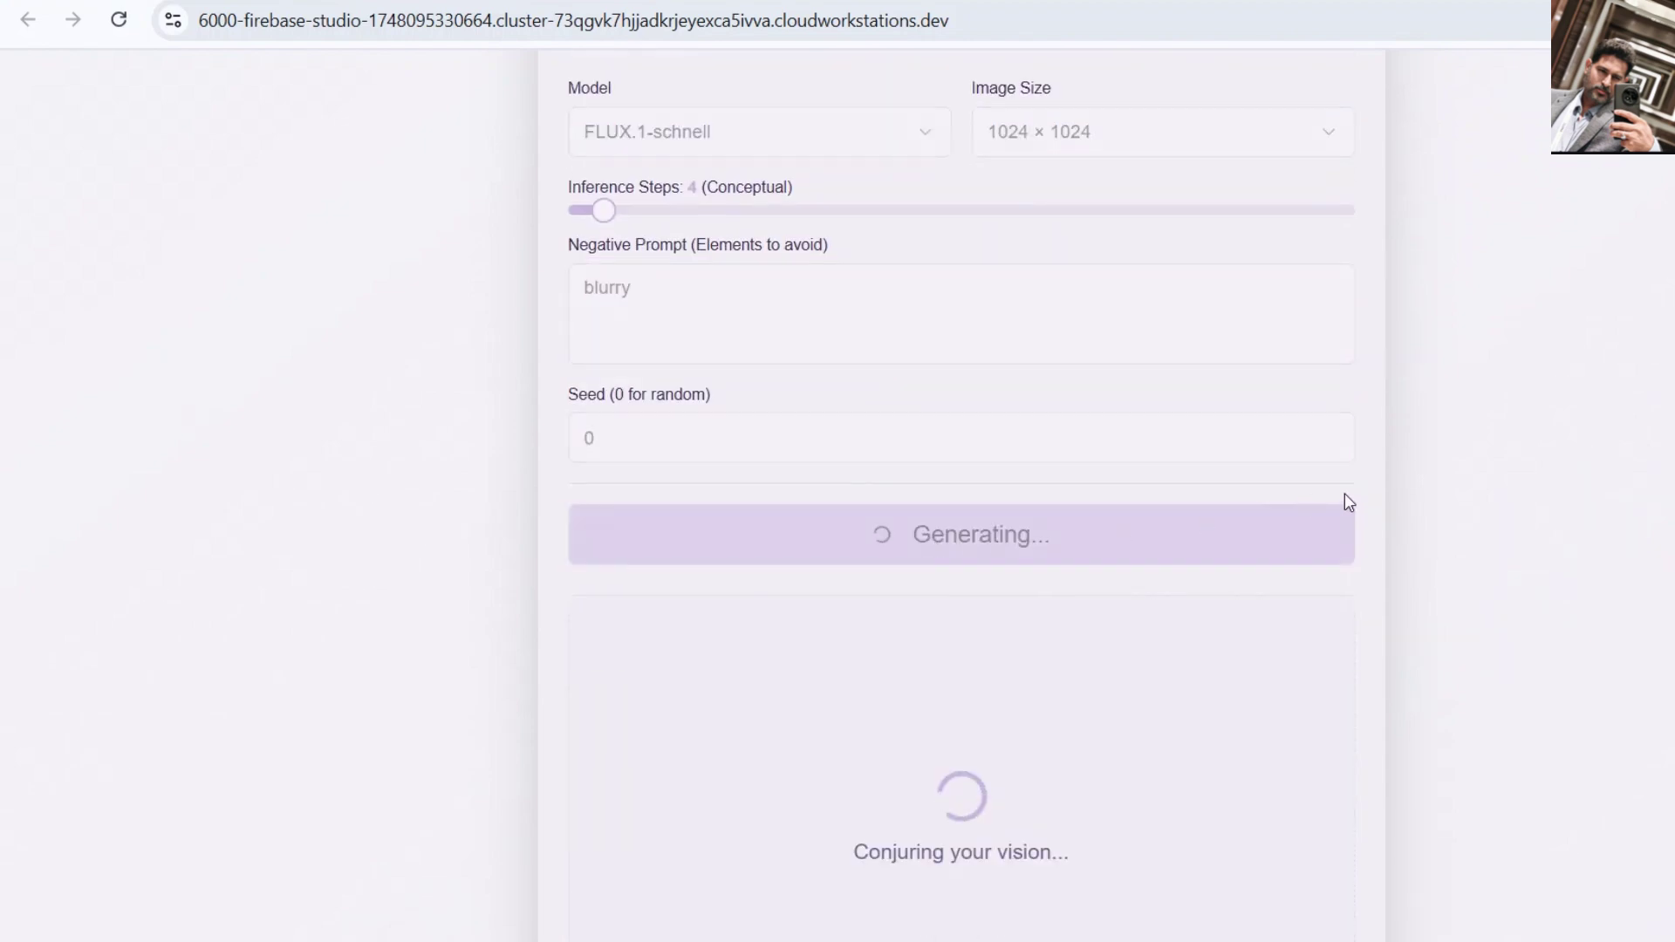
scroll(1421, 515, up, 4)
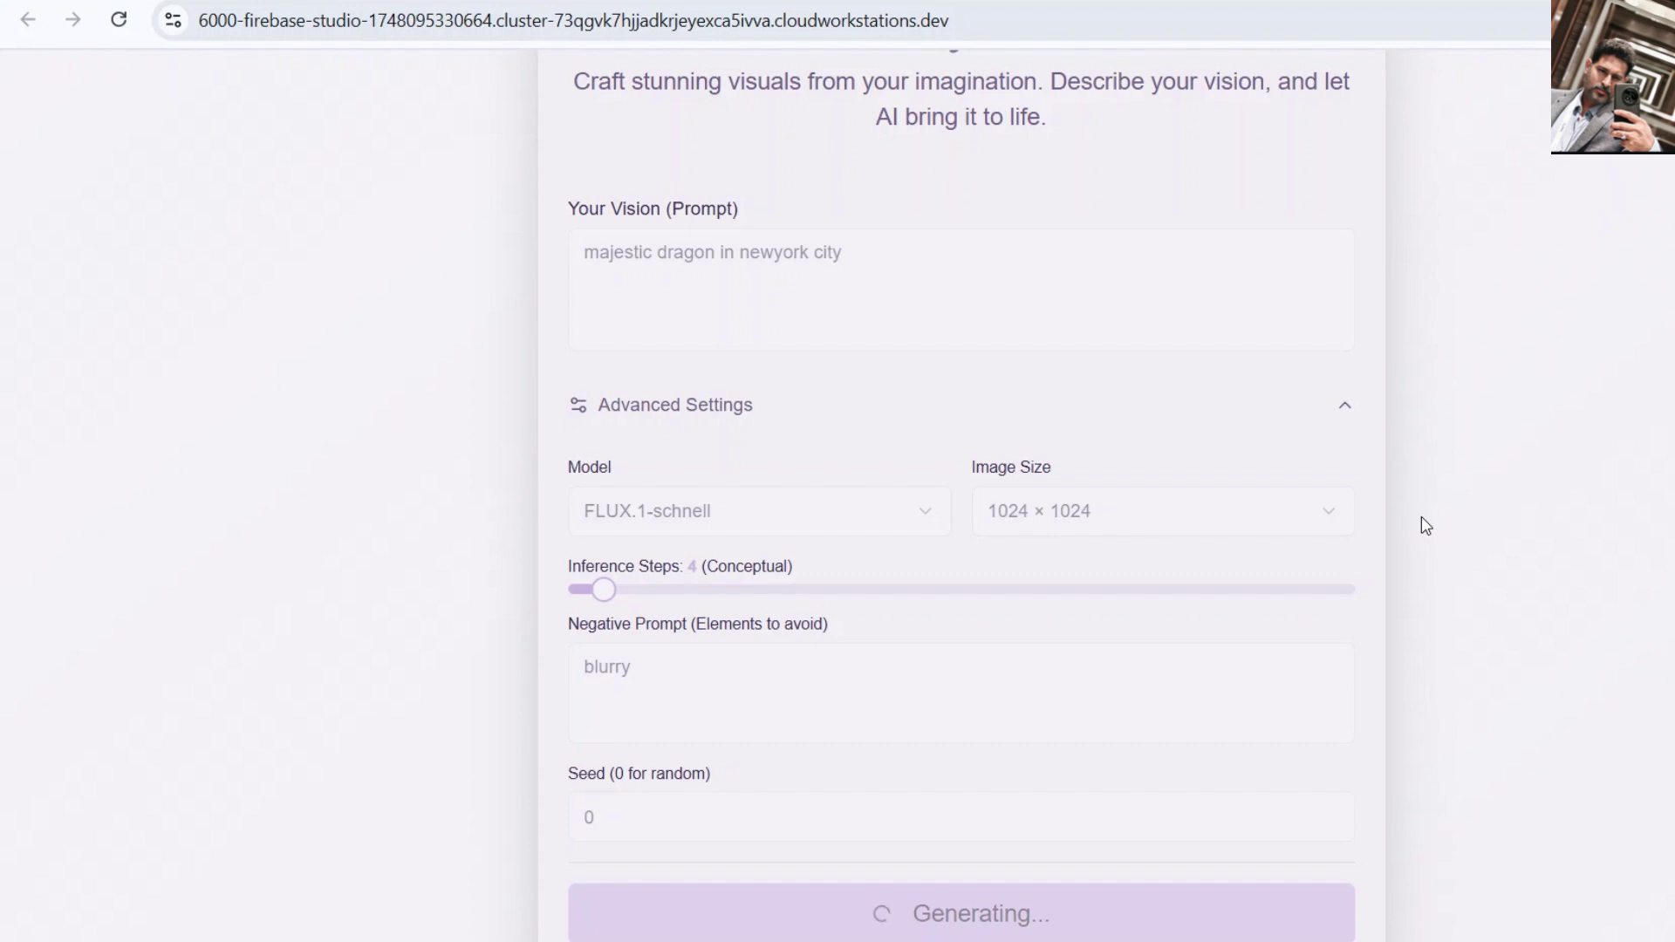
scroll(1426, 523, down, 5)
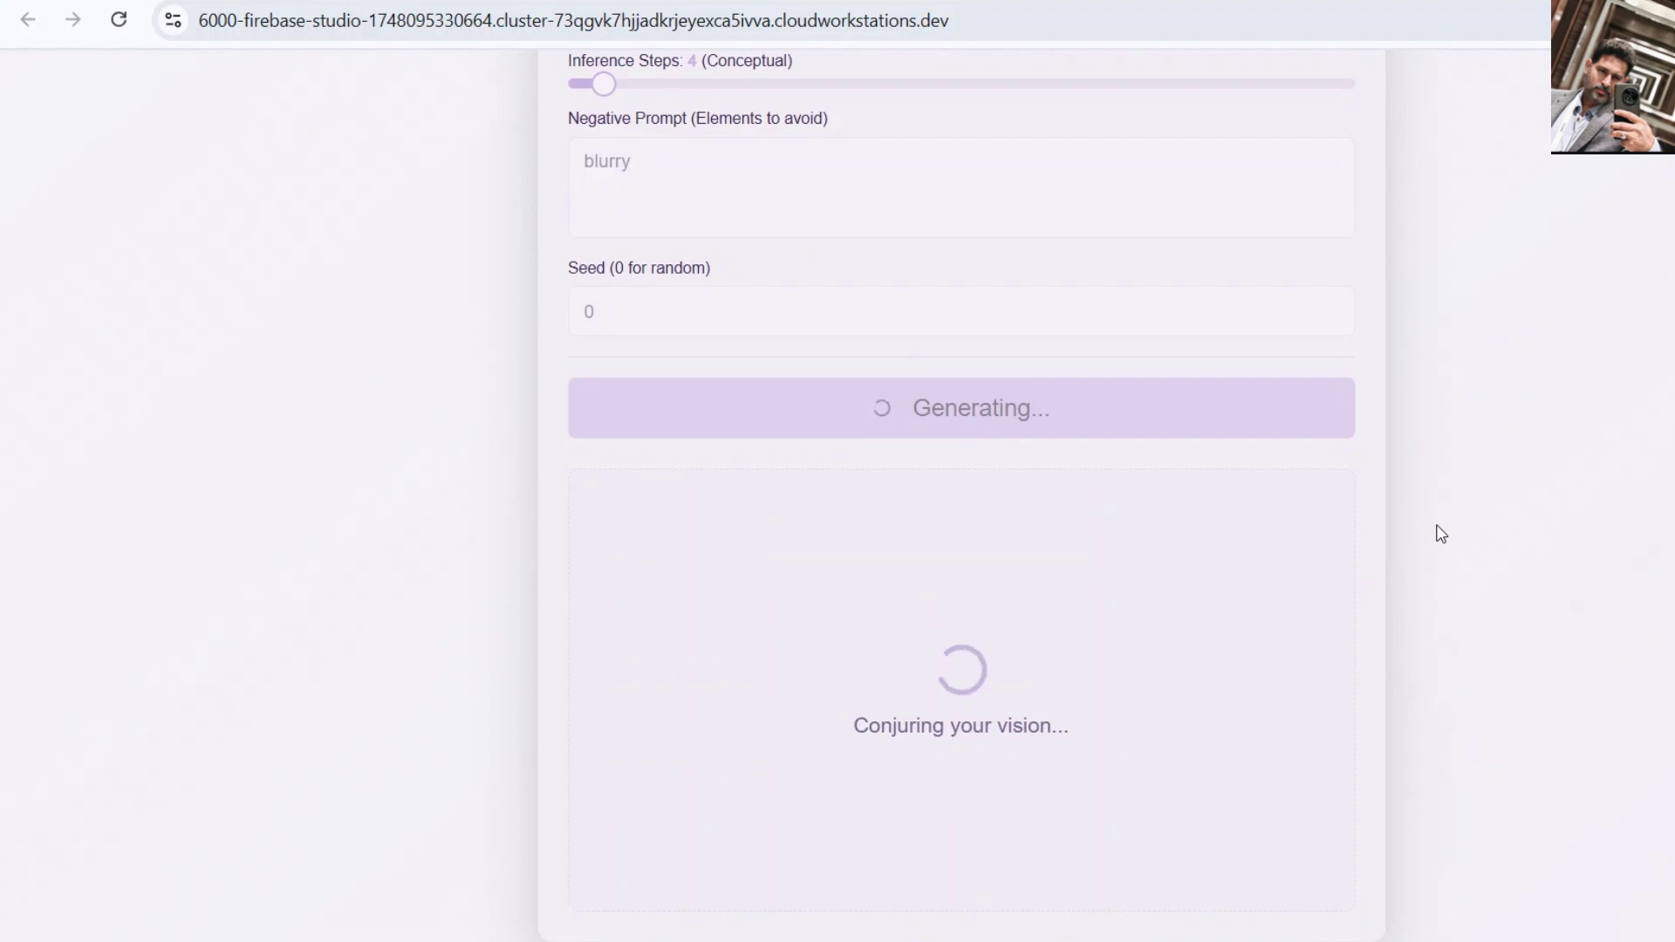
scroll(1437, 533, down, 2)
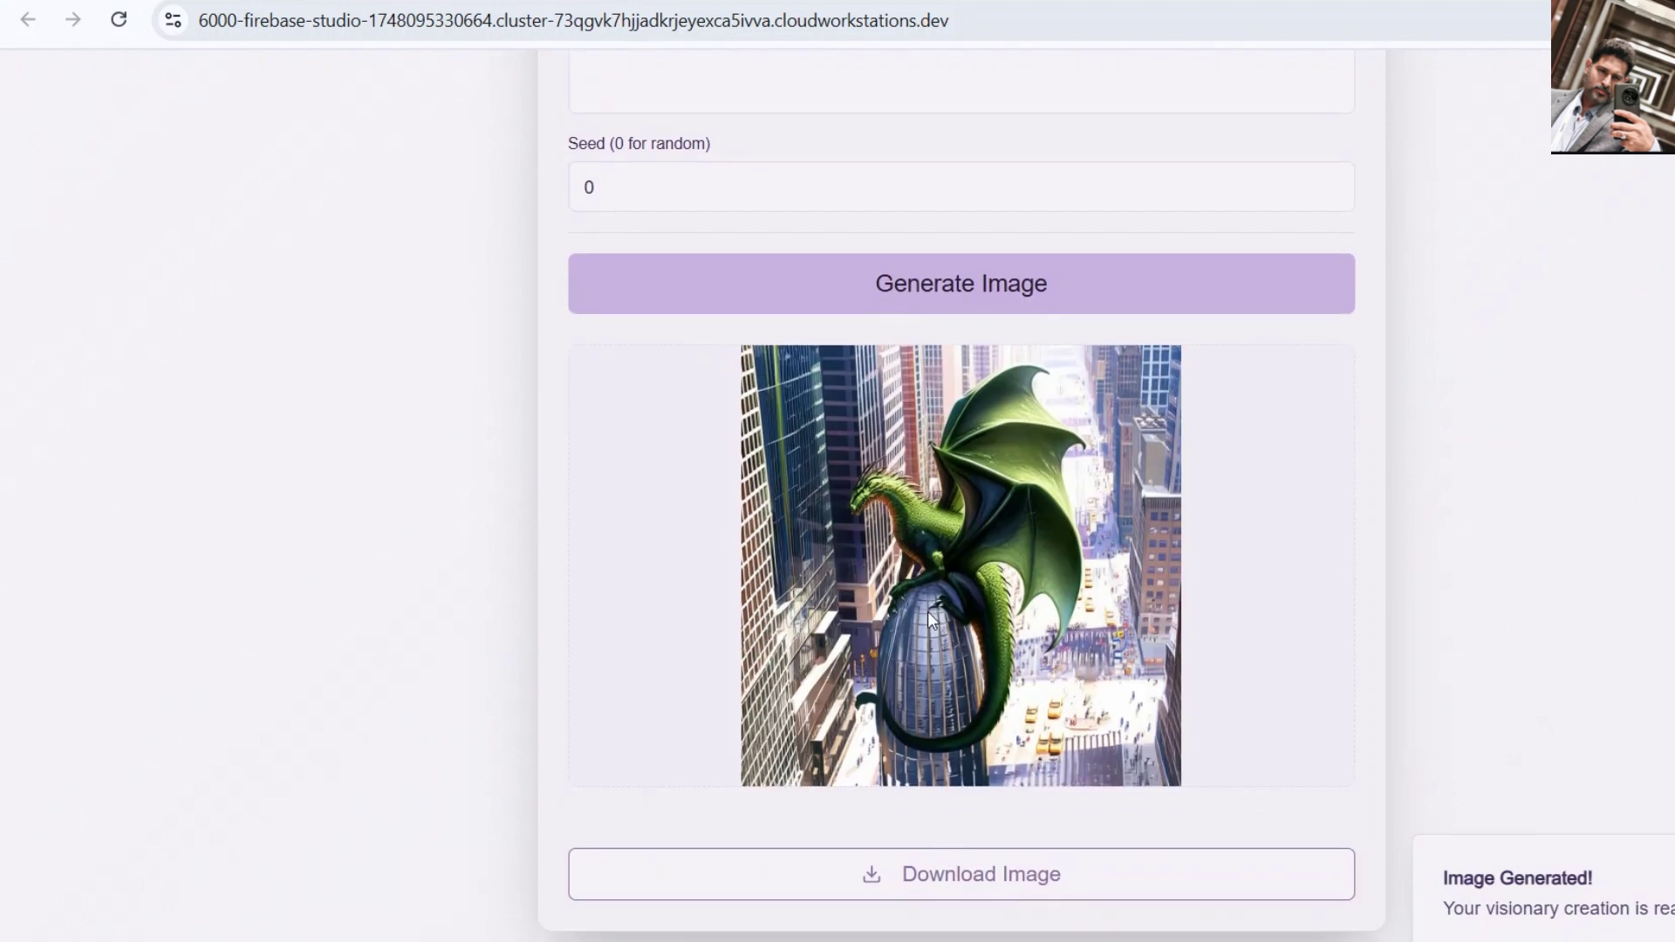
click(1095, 883)
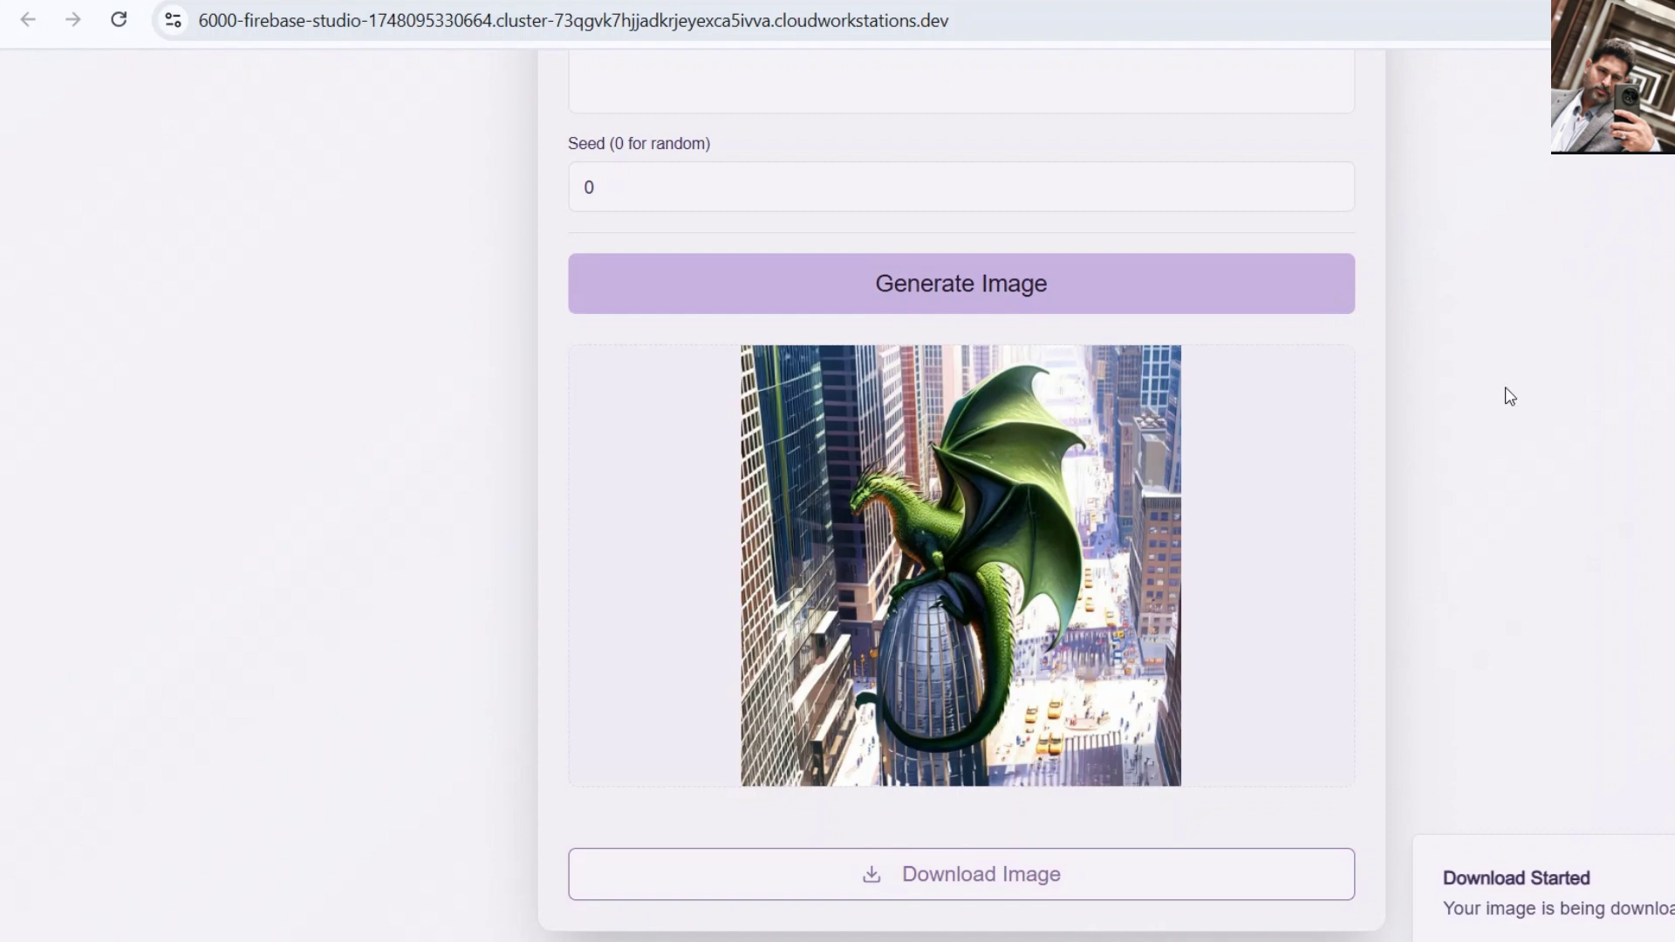
Change the model to Google Imagen (Conceptual) and generate a new image from the same prompt
scroll(1511, 398, up, 4)
scroll(1511, 398, up, 1)
click(857, 398)
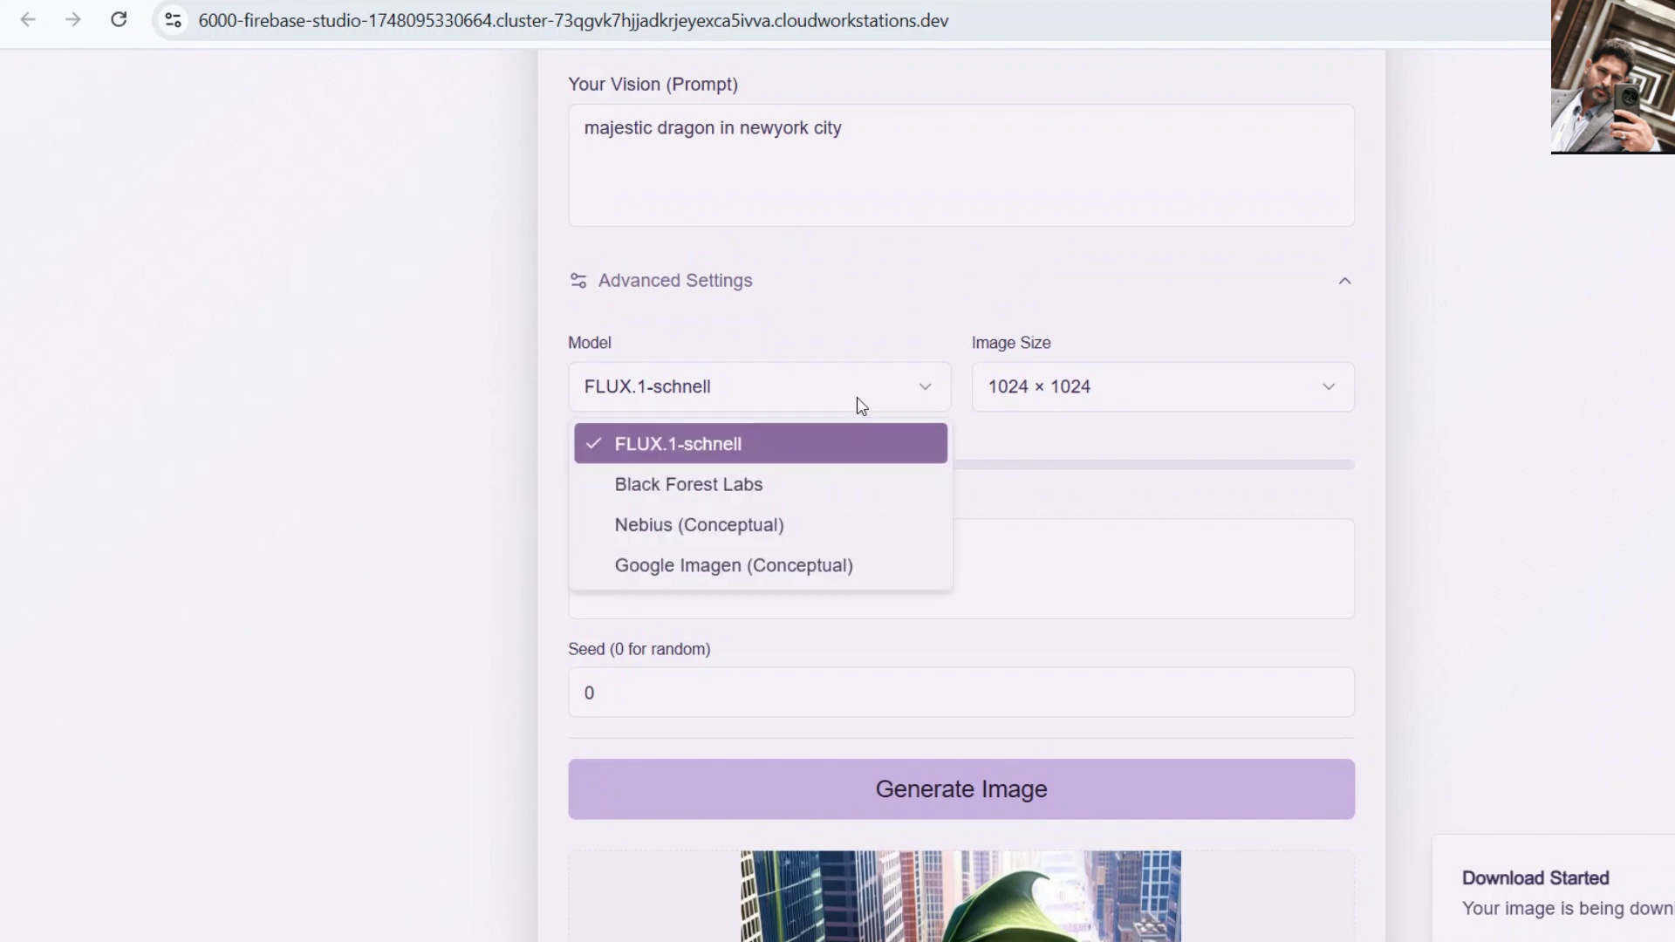
click(773, 563)
scroll(946, 512, up, 4)
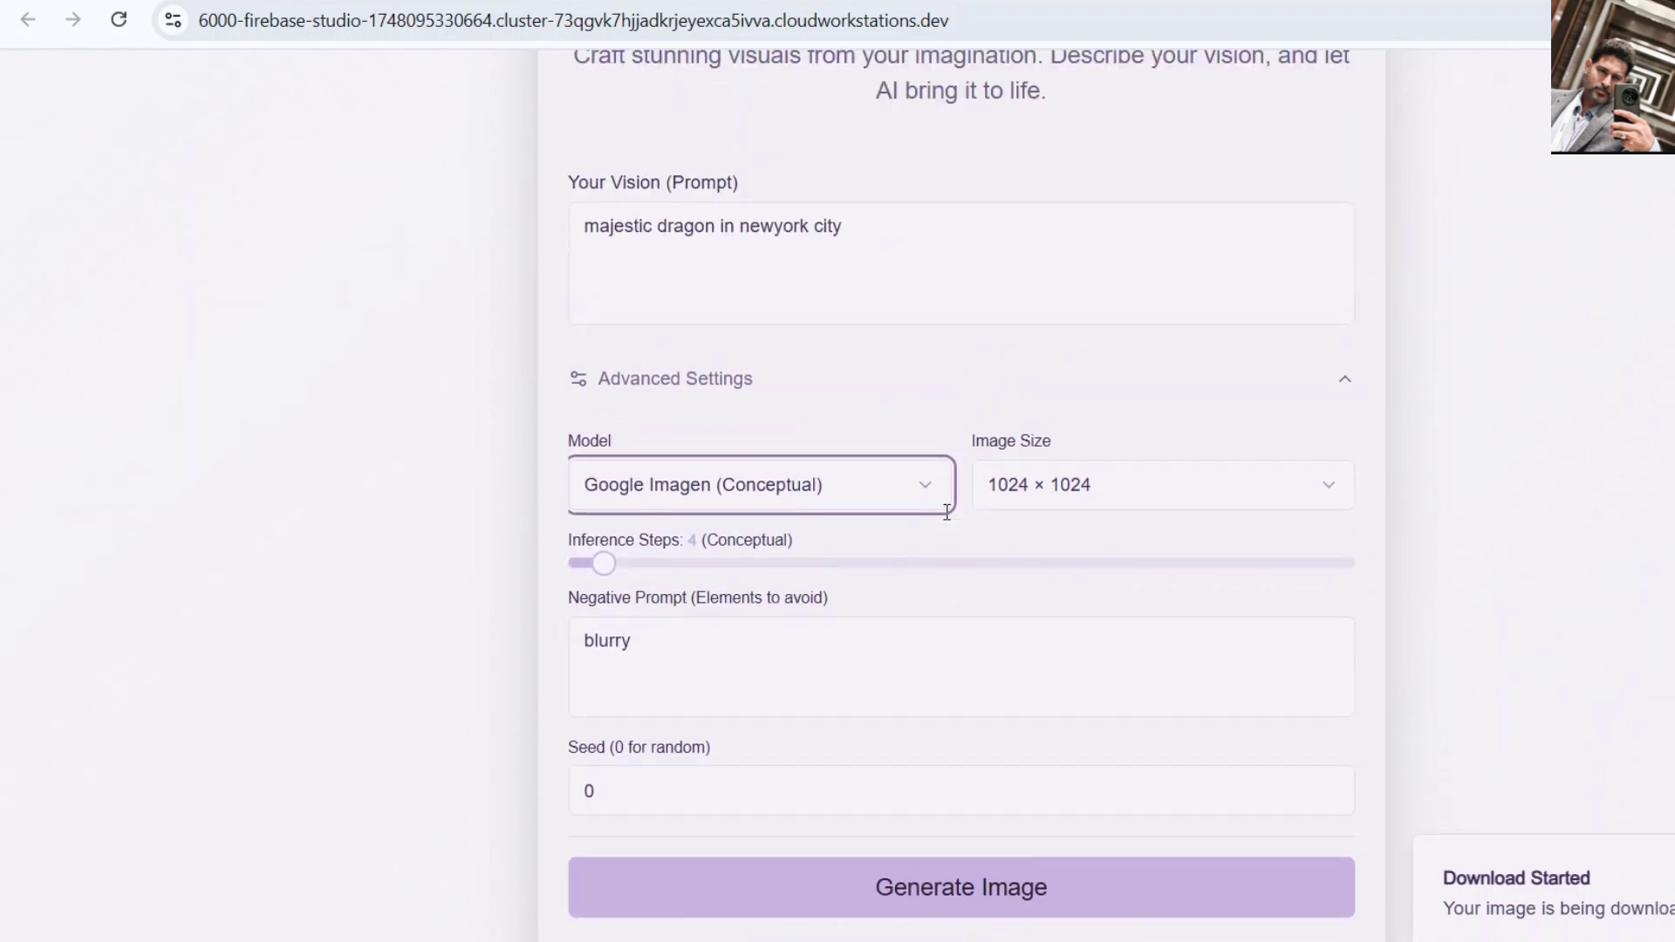
scroll(946, 523, down, 4)
click(967, 642)
scroll(1054, 497, down, 3)
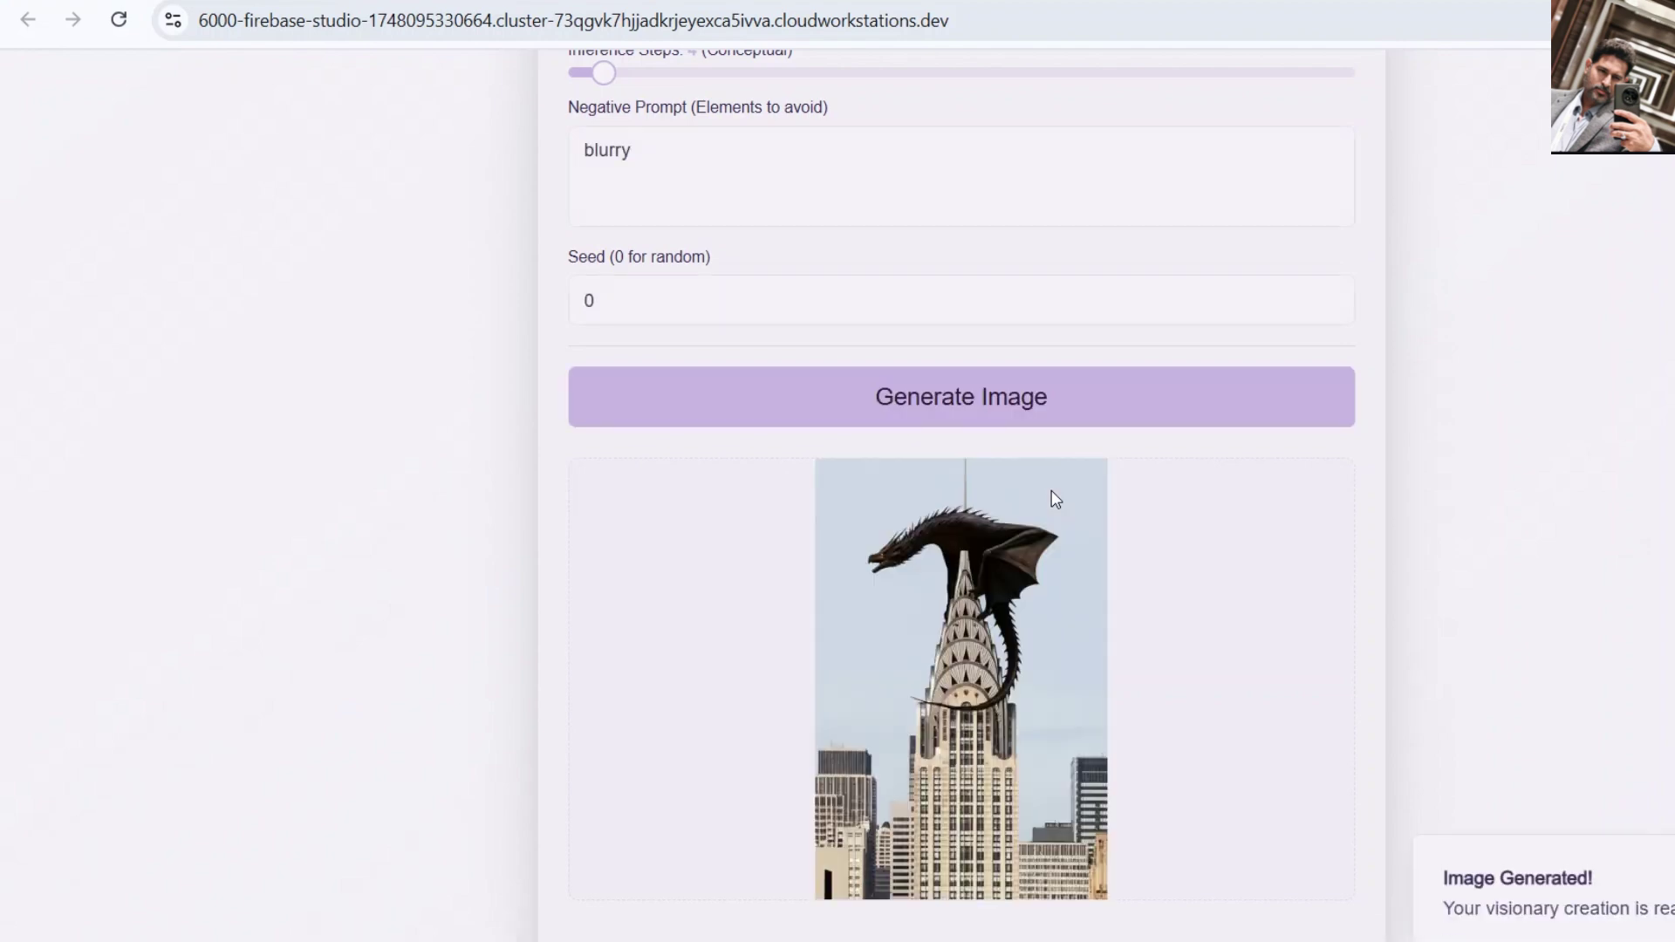
scroll(1121, 419, down, 1)
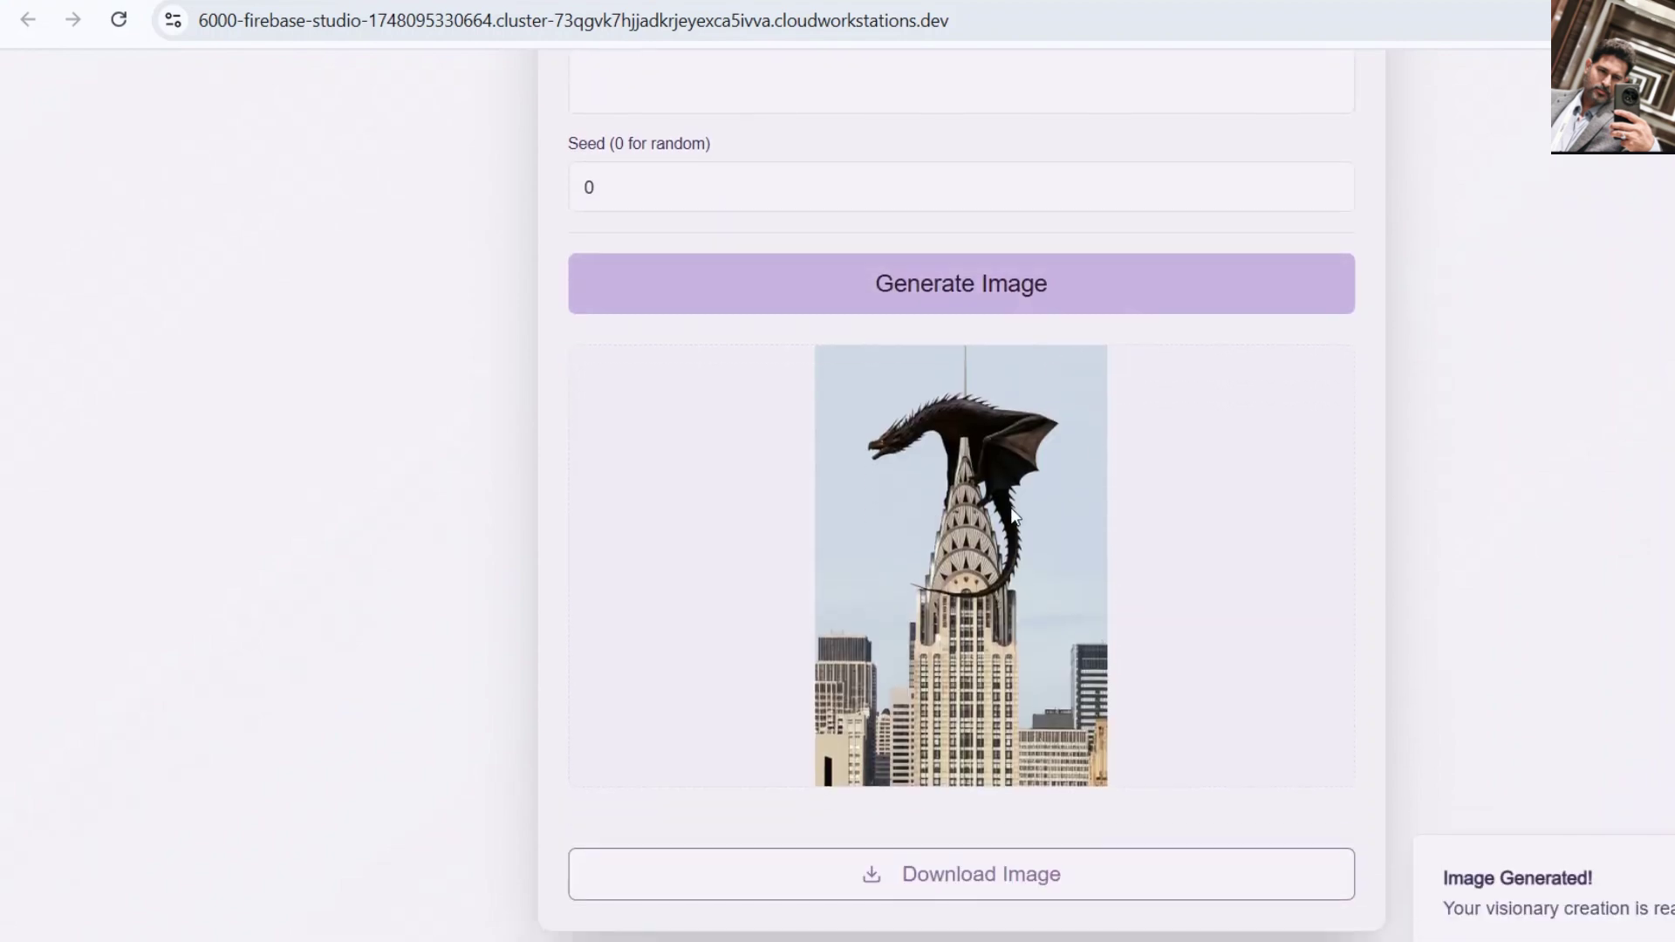
Compare the newly generated dragon image with the prompt and advanced settings used for it
scroll(1054, 453, up, 7)
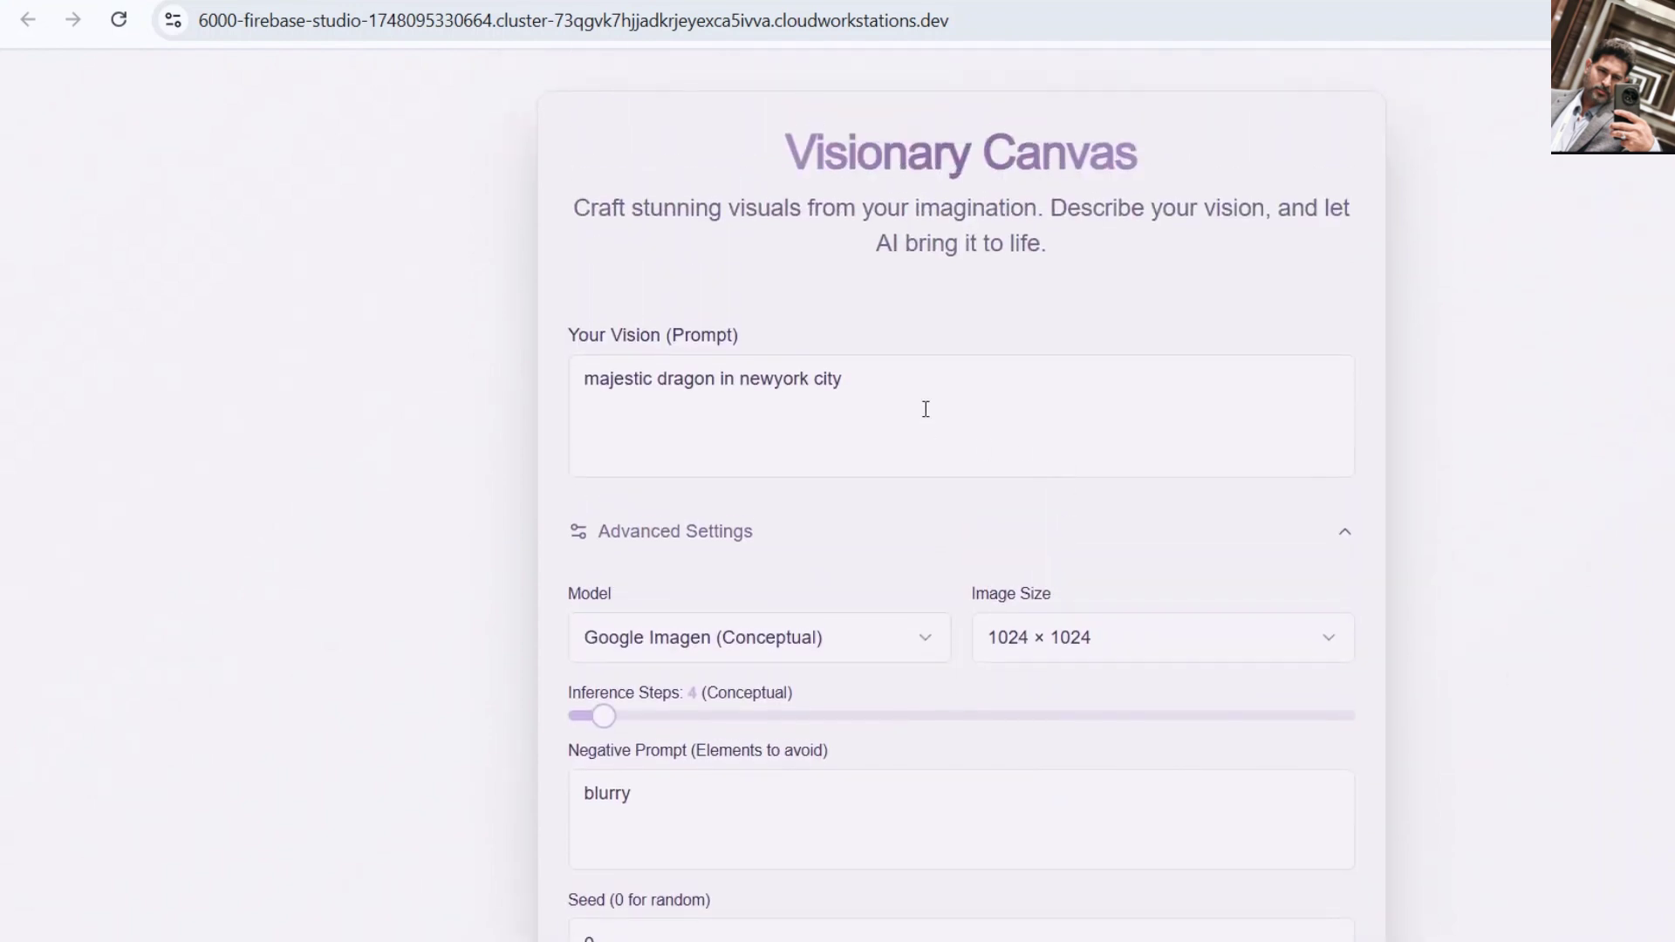
scroll(926, 409, down, 6)
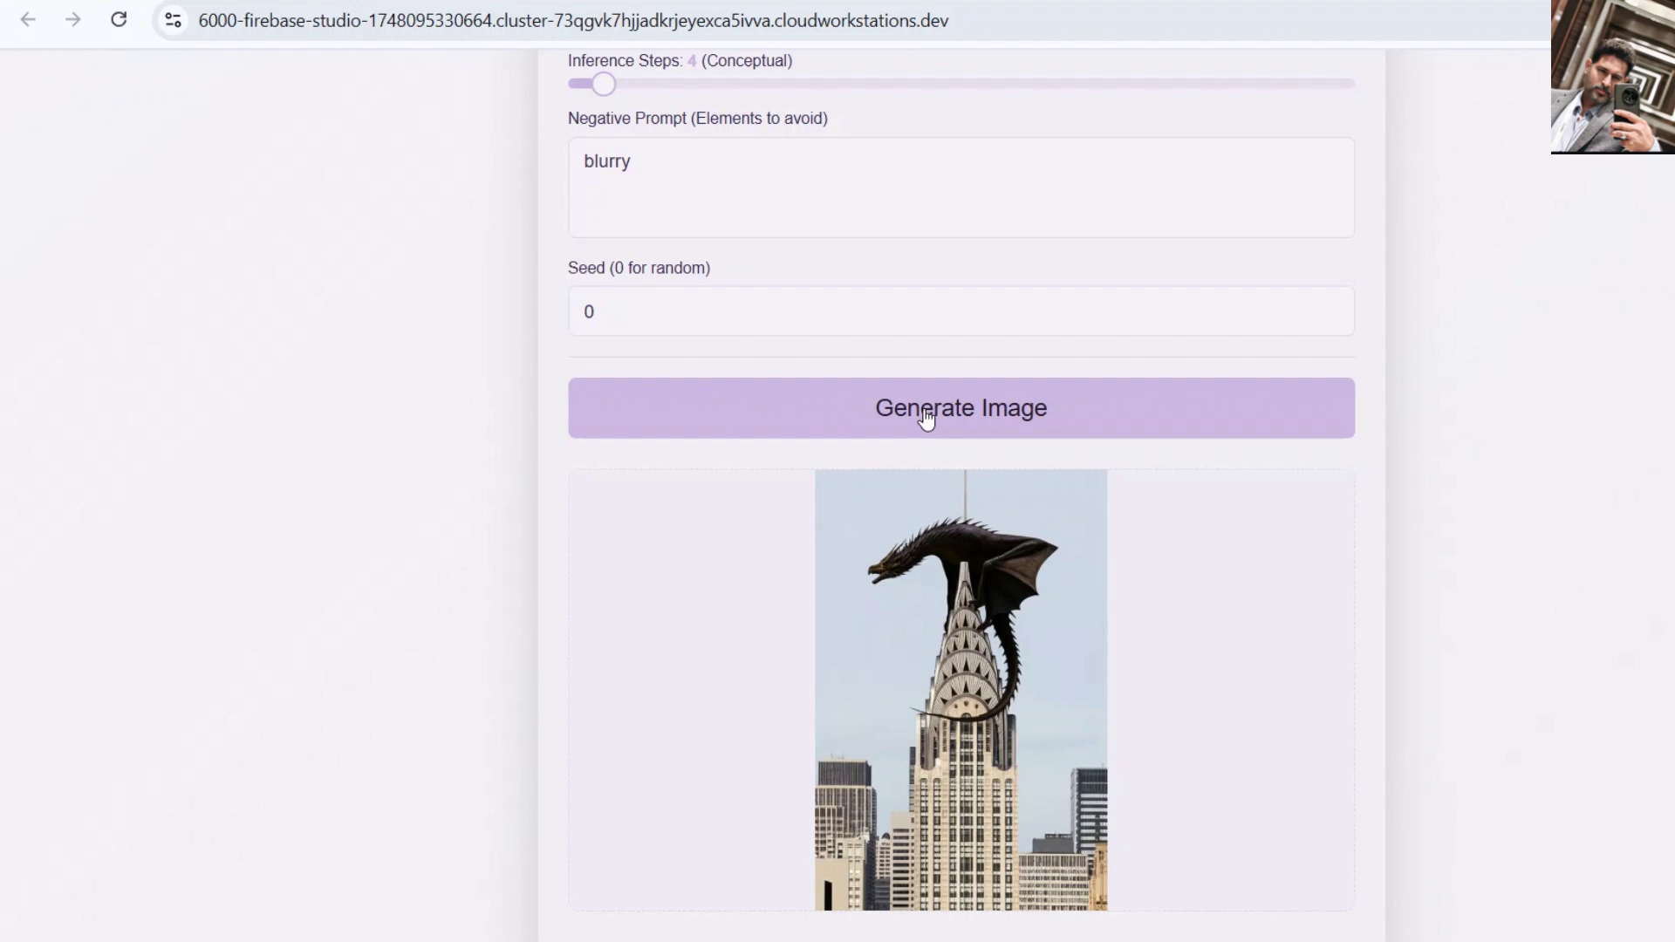
scroll(927, 419, down, 1)
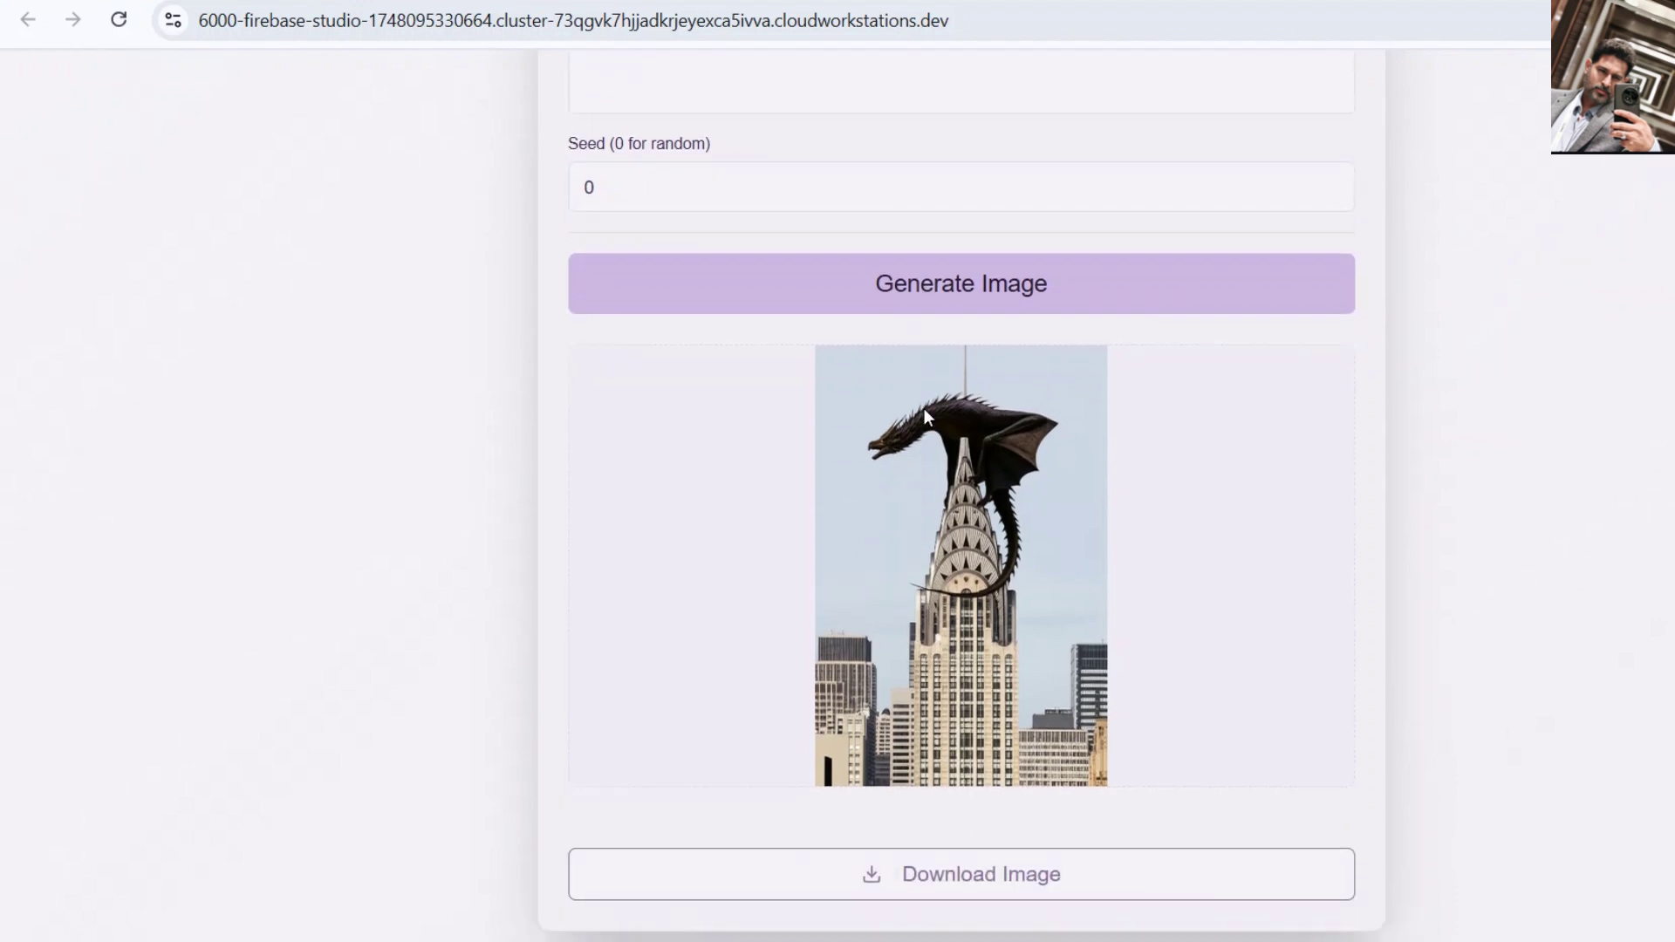
scroll(928, 417, up, 2)
scroll(820, 288, up, 1)
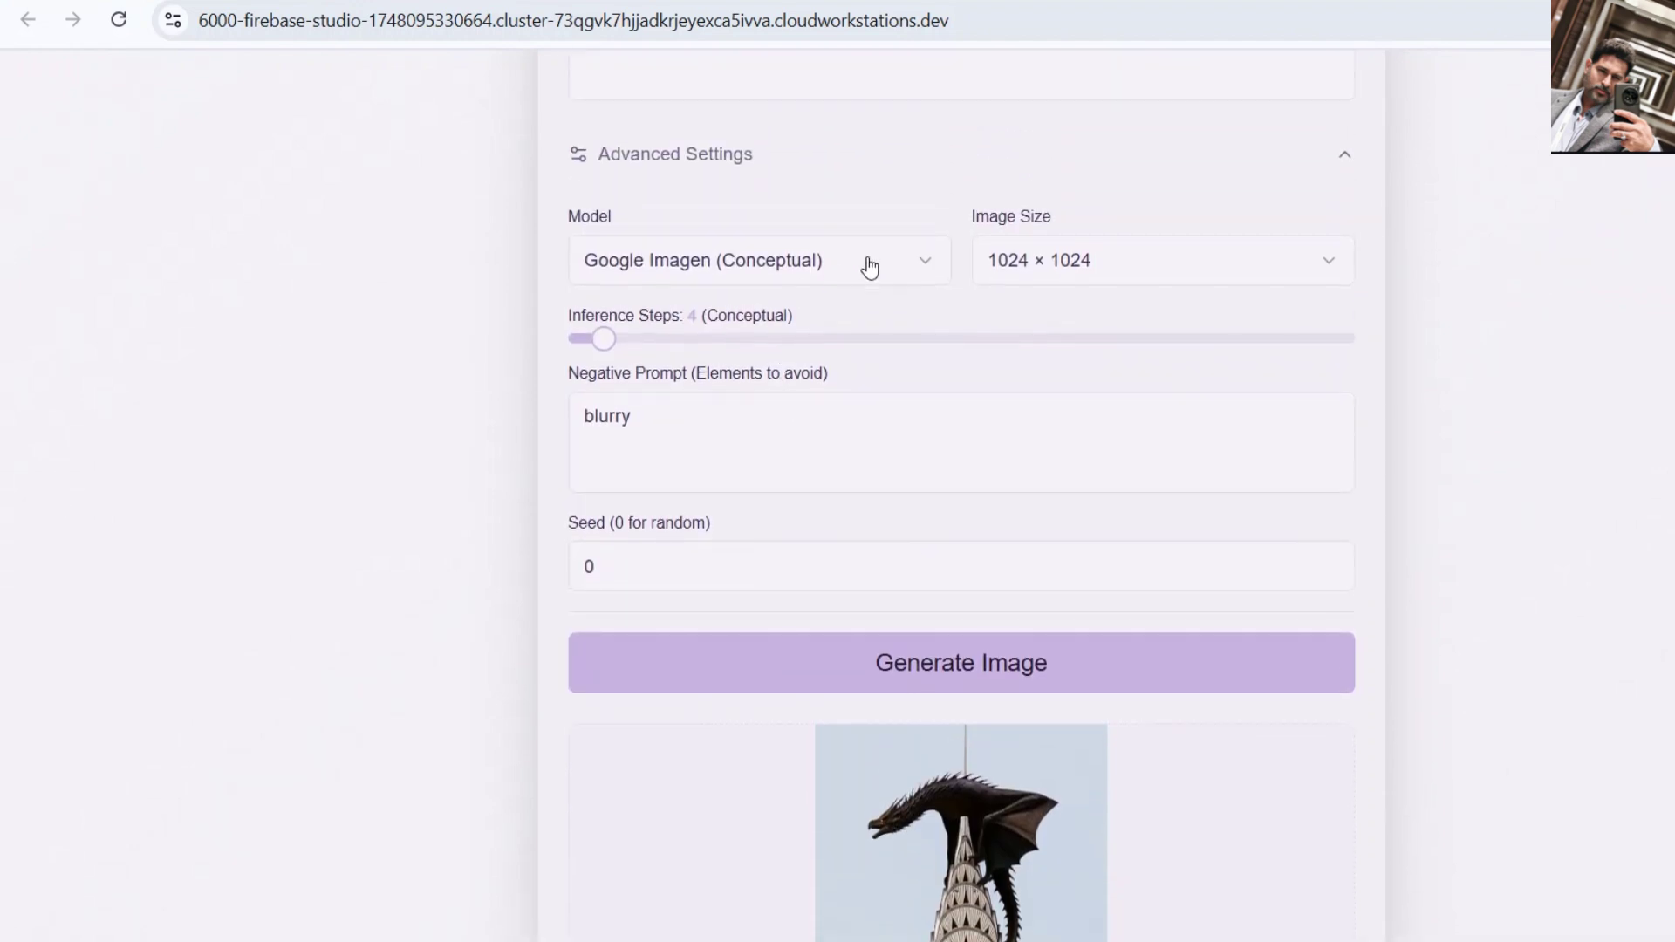